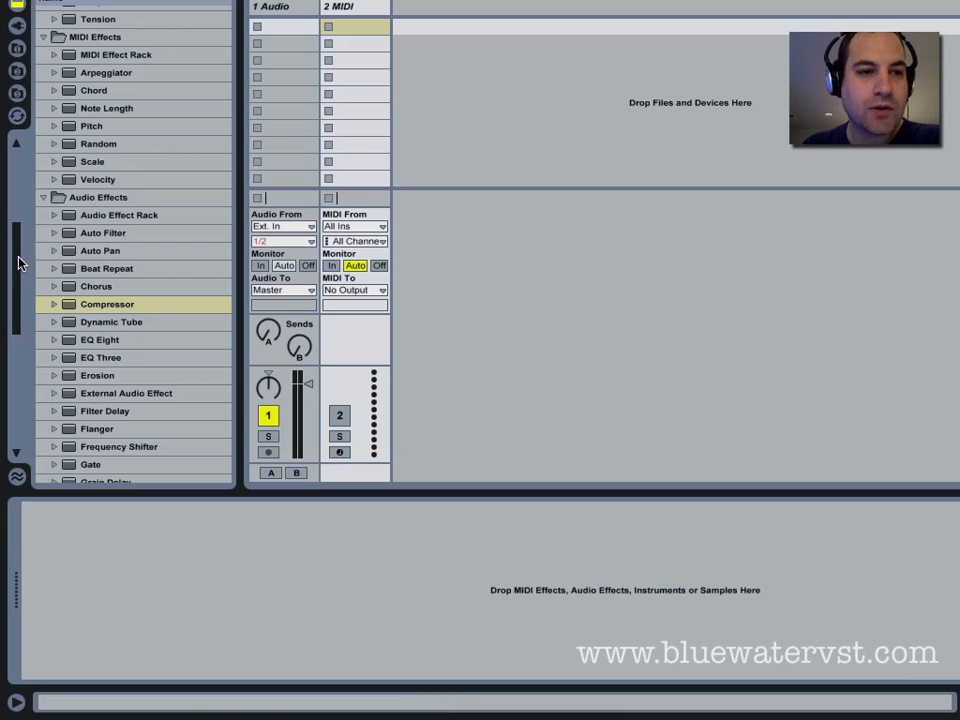
# Load the Reaktor5 plug-in instrument onto the second track, the MIDI track
pyautogui.moveTo(17, 263); pyautogui.dragTo(21, 129)
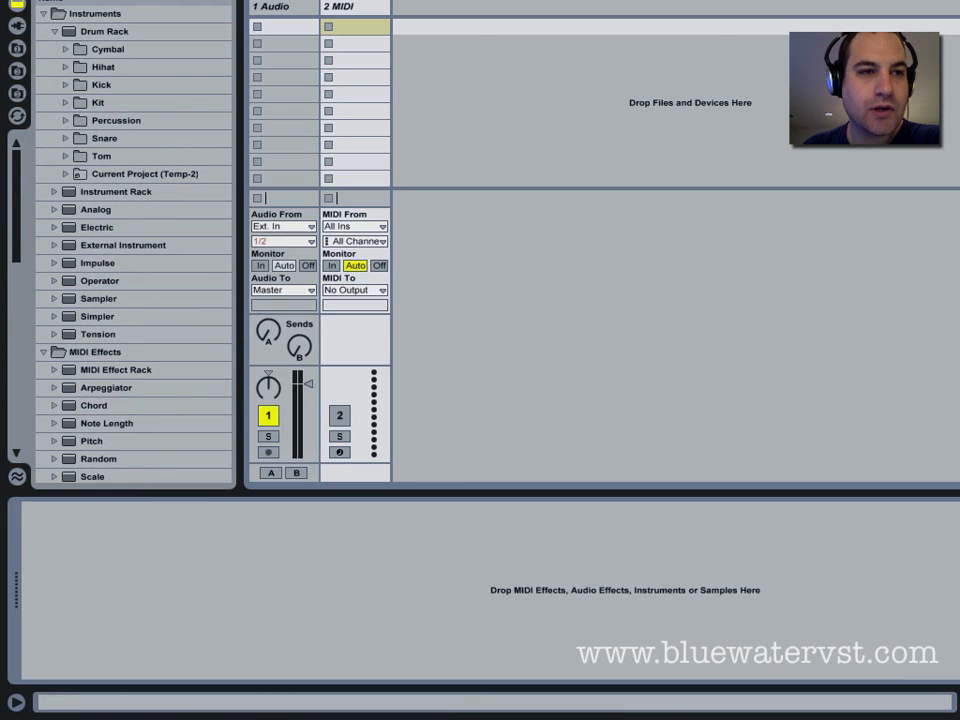
pyautogui.click(16, 26)
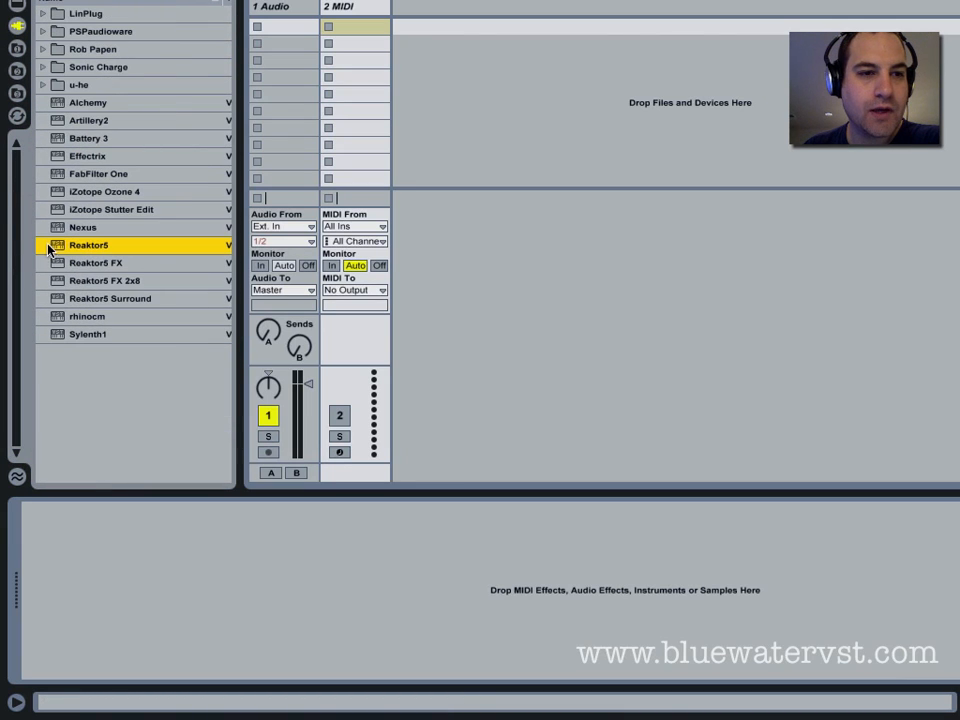
pyautogui.moveTo(55, 248); pyautogui.dragTo(352, 8)
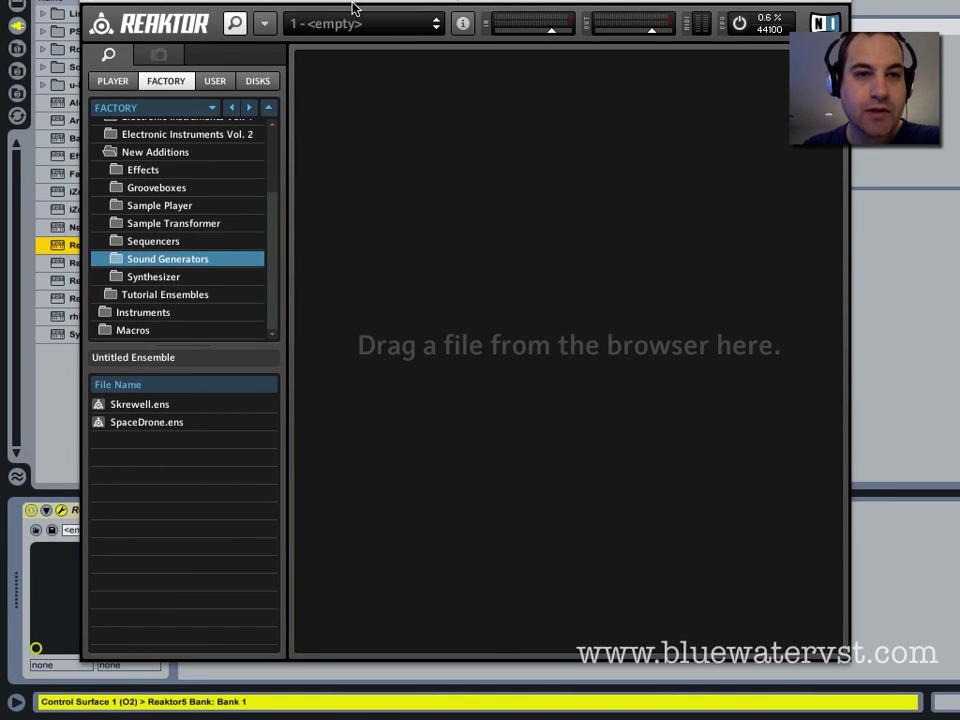
# Load SpaceDrone.ens into Reaktor from the Sound Generators folder of the factory ensembles' New Additions
pyautogui.scroll(5, 264, 212)
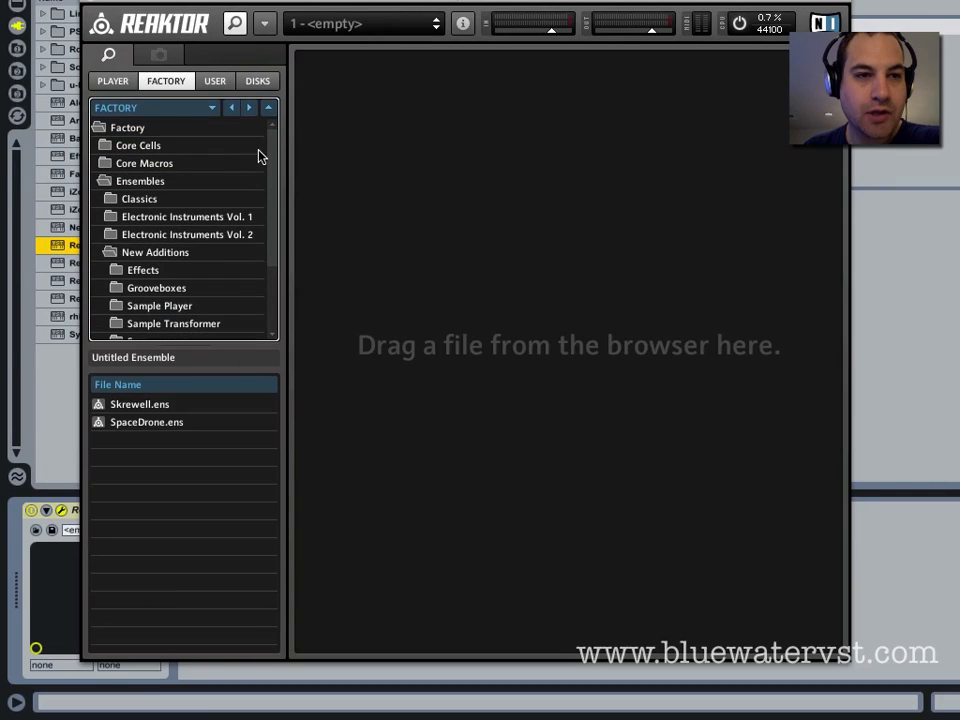
pyautogui.click(160, 129)
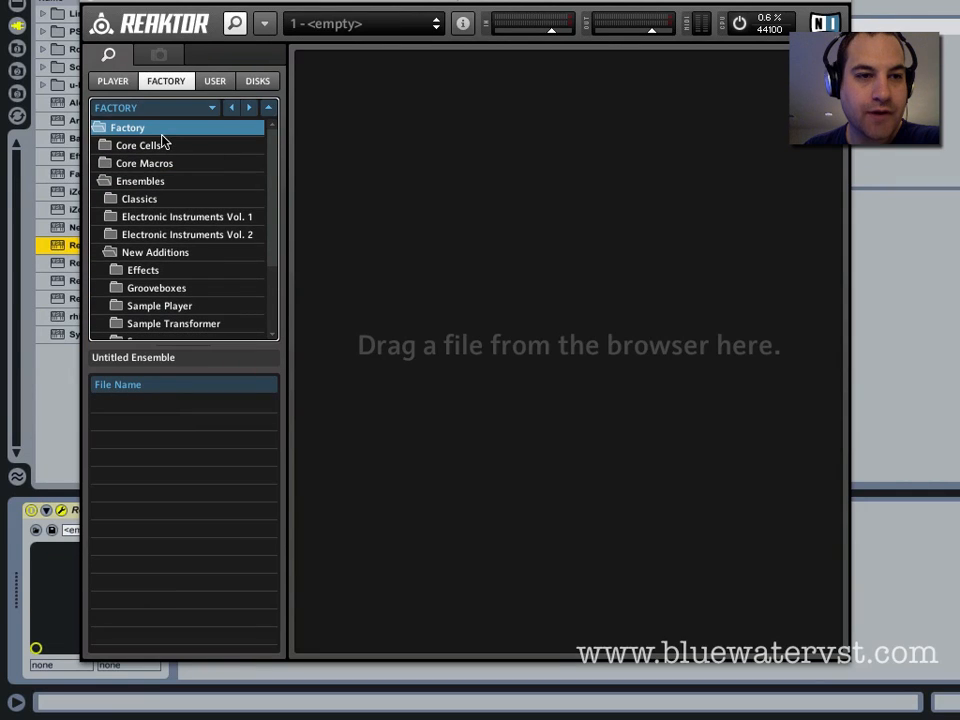
pyautogui.click(155, 254)
pyautogui.scroll(-1, 155, 257)
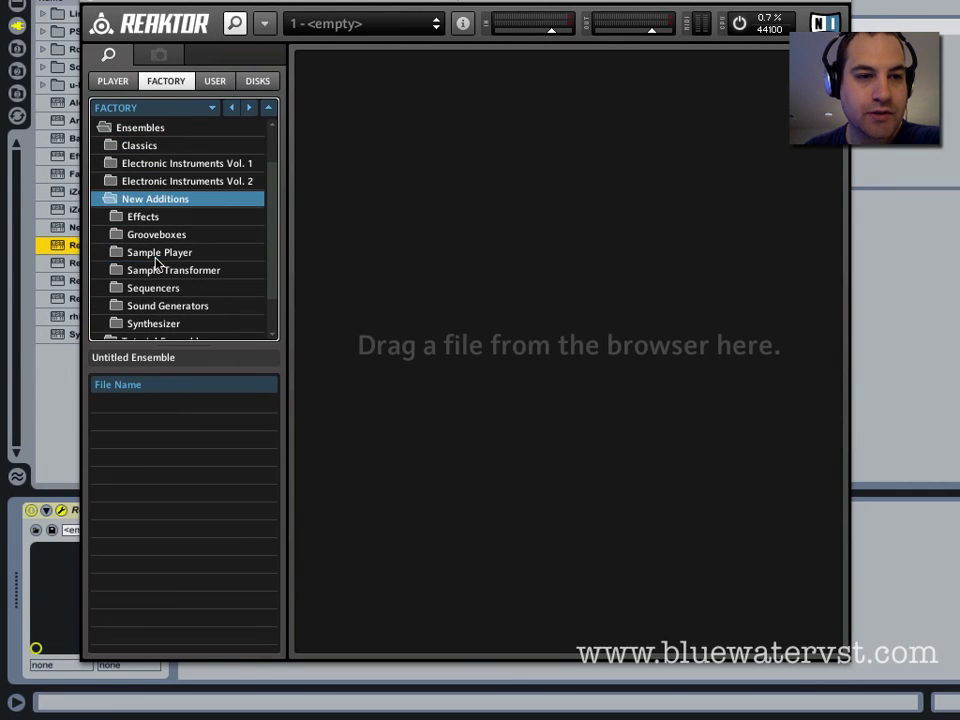
pyautogui.click(126, 305)
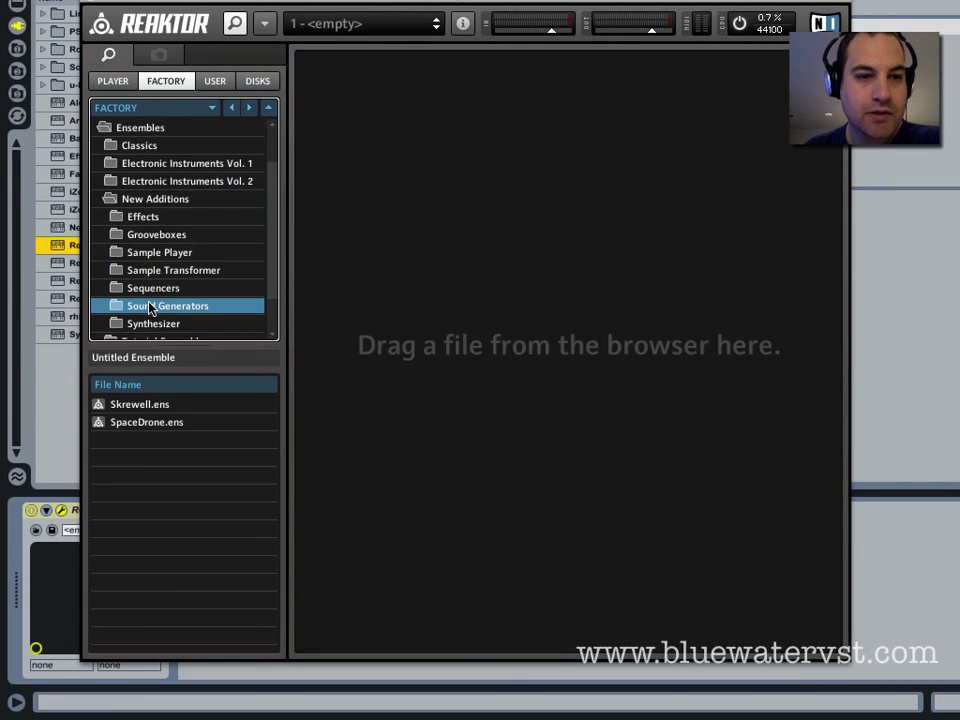
pyautogui.click(127, 428)
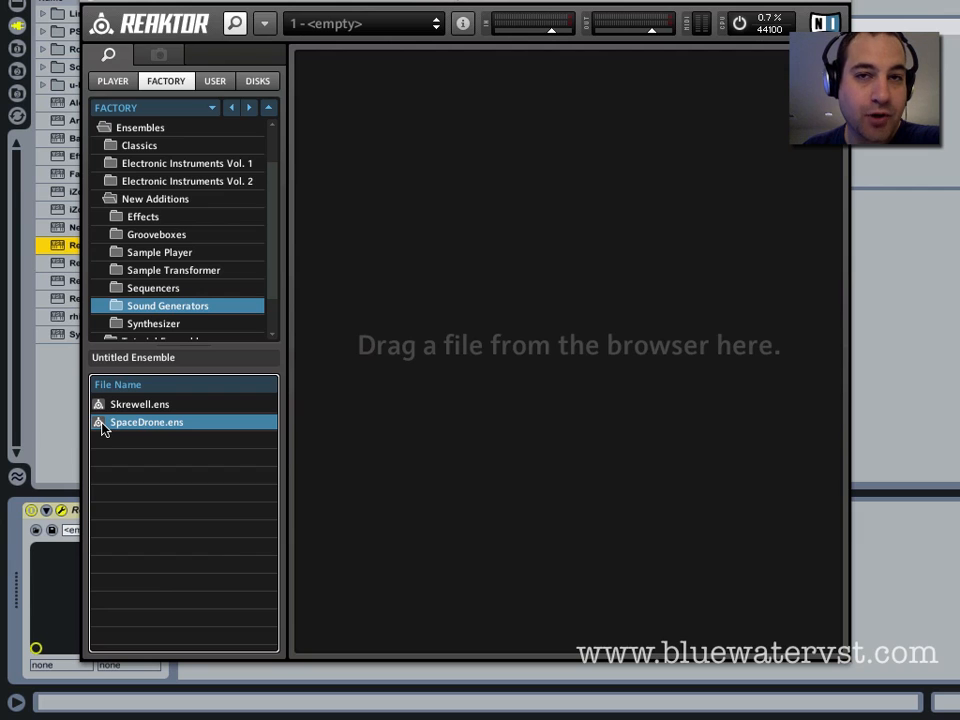
pyautogui.moveTo(102, 428); pyautogui.dragTo(450, 249)
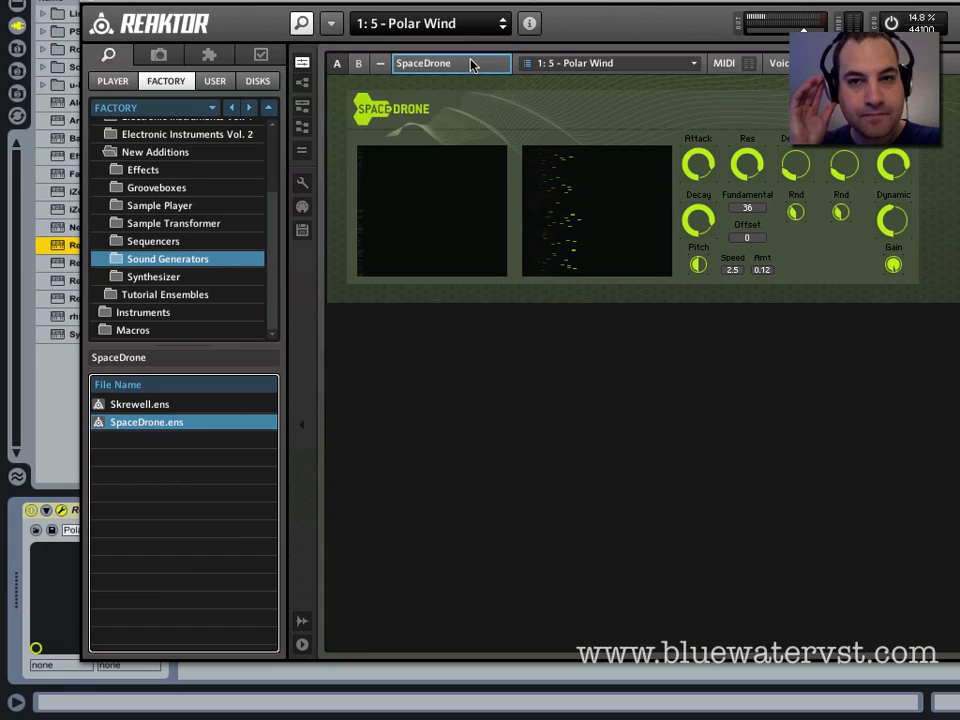
# Turn on the Reaktor5 track in the mixer, keeping the Reaktor window in view
pyautogui.moveTo(424, 10); pyautogui.dragTo(836, 1)
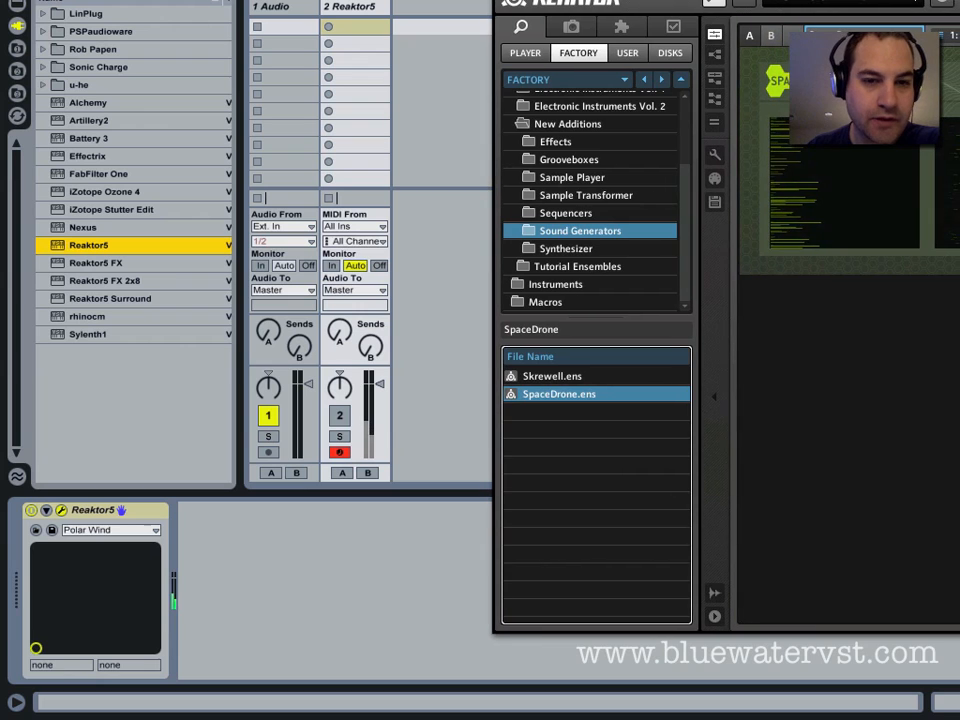
pyautogui.click(339, 416)
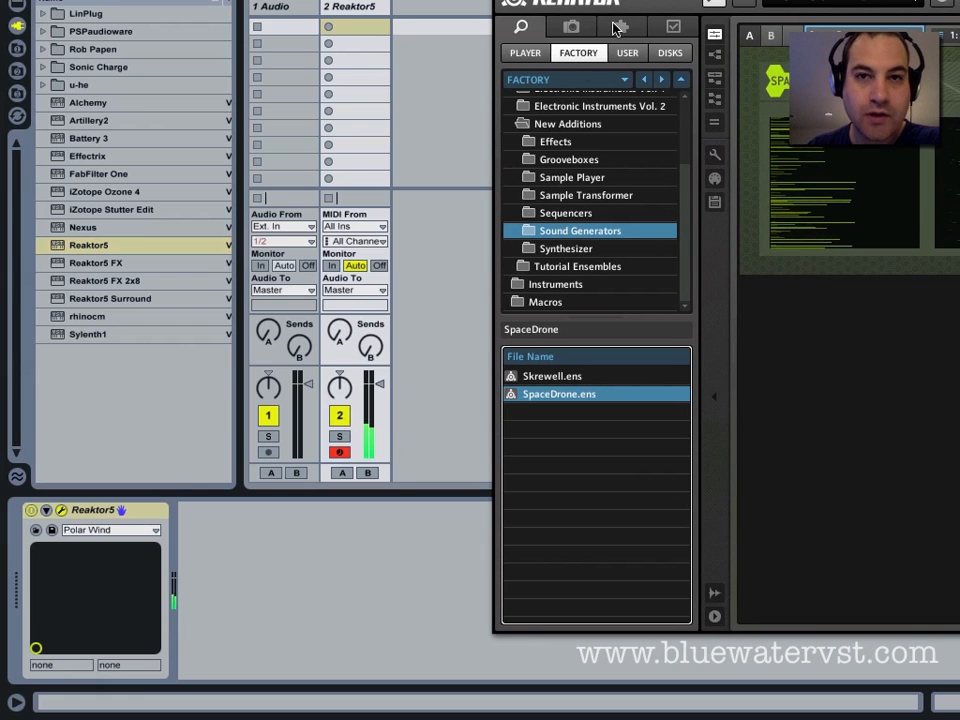
pyautogui.moveTo(630, 2); pyautogui.dragTo(213, 5)
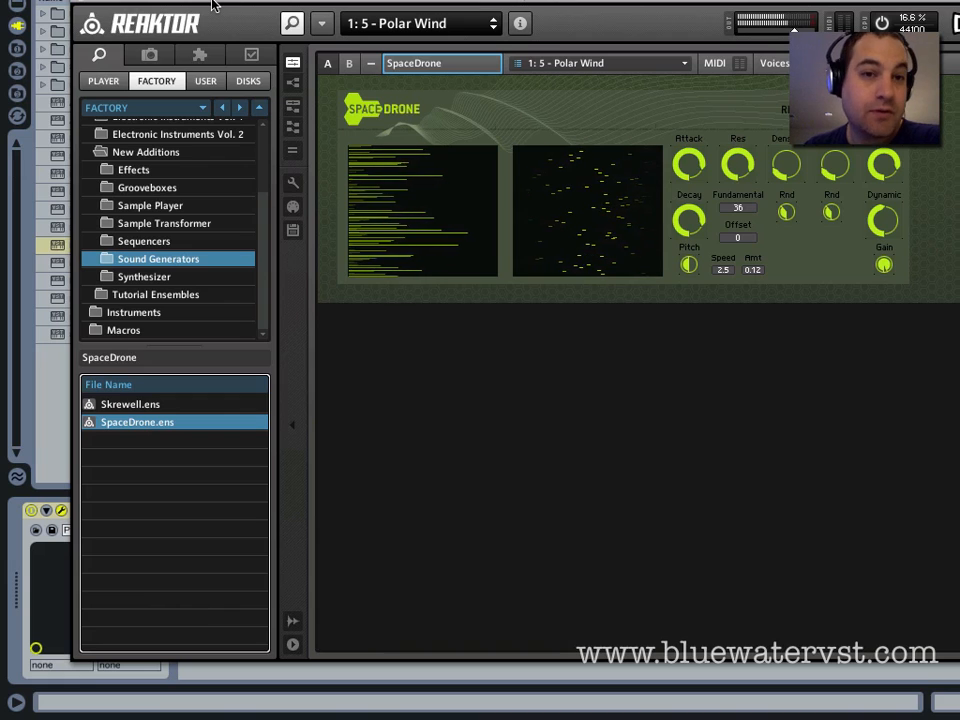
pyautogui.moveTo(211, 5); pyautogui.dragTo(209, 9)
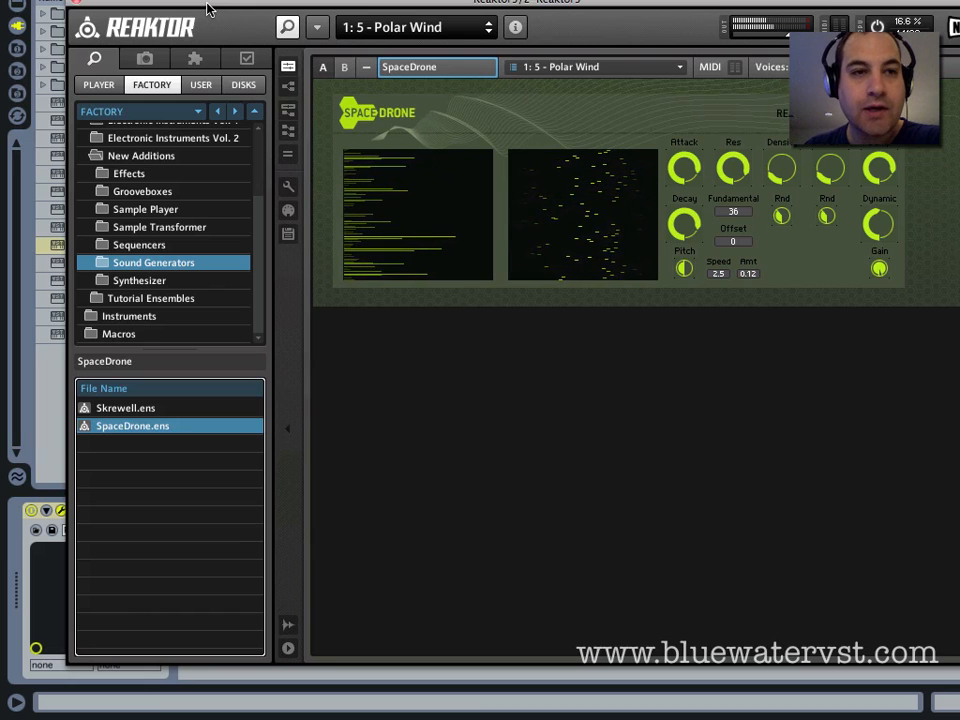
pyautogui.moveTo(207, 9); pyautogui.dragTo(212, 10)
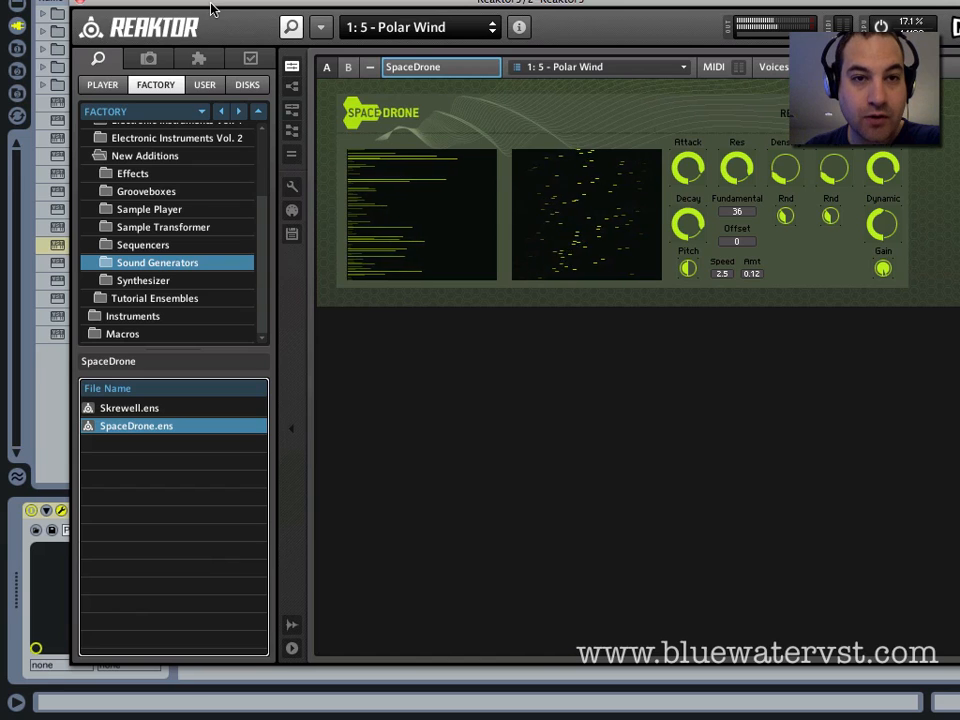
# Audition SpaceDrone's Birds and Look at me 1 snapshots, and return to Polar Wind
pyautogui.click(373, 27)
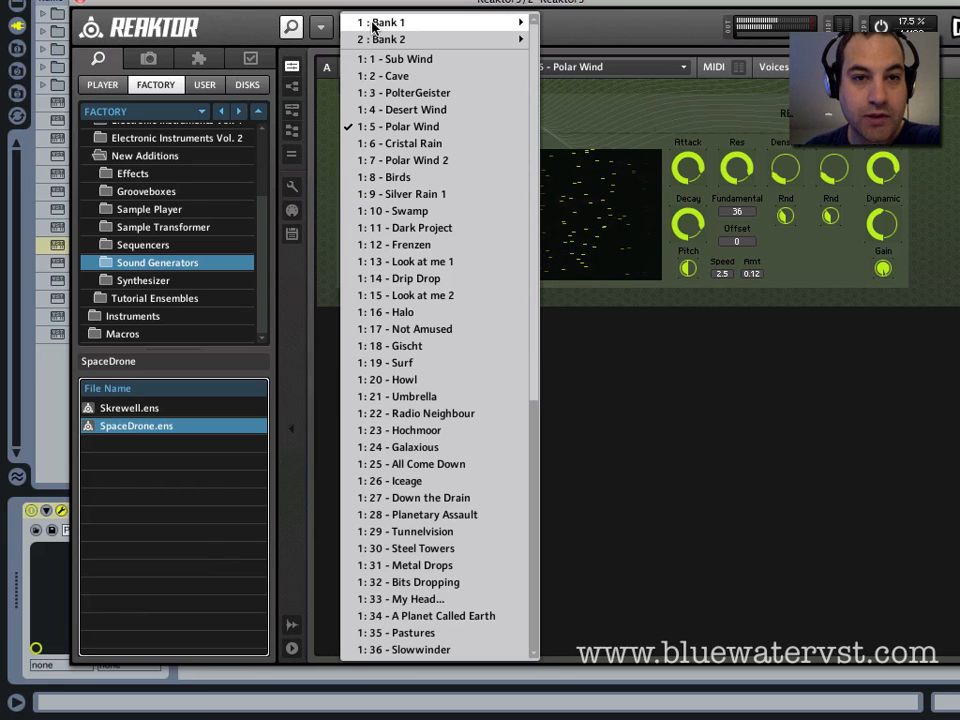
pyautogui.click(387, 176)
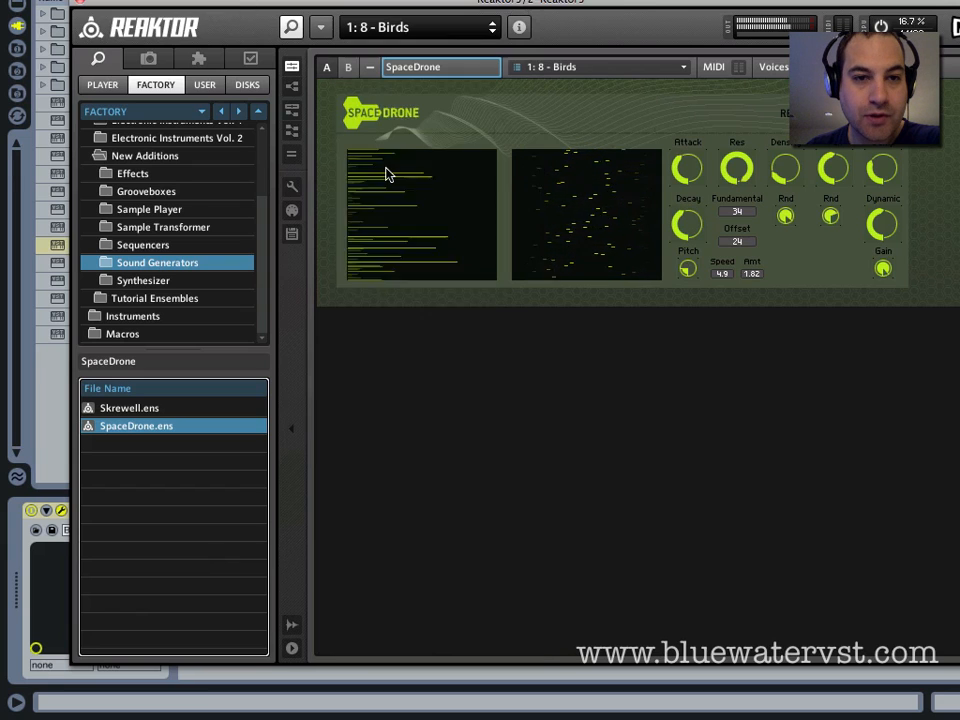
pyautogui.click(390, 27)
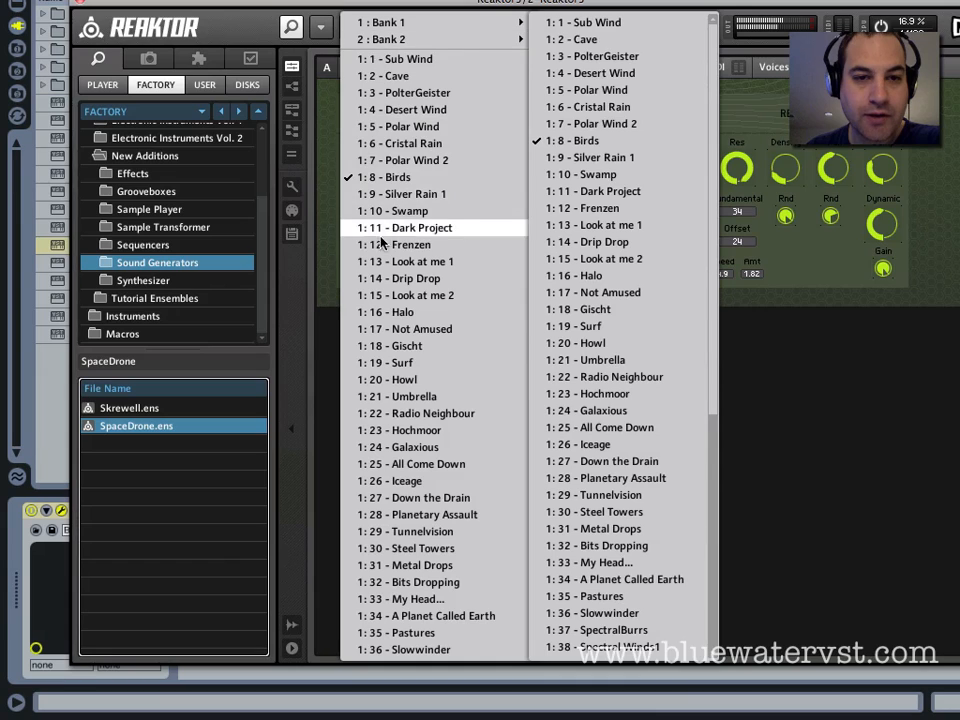
pyautogui.click(384, 261)
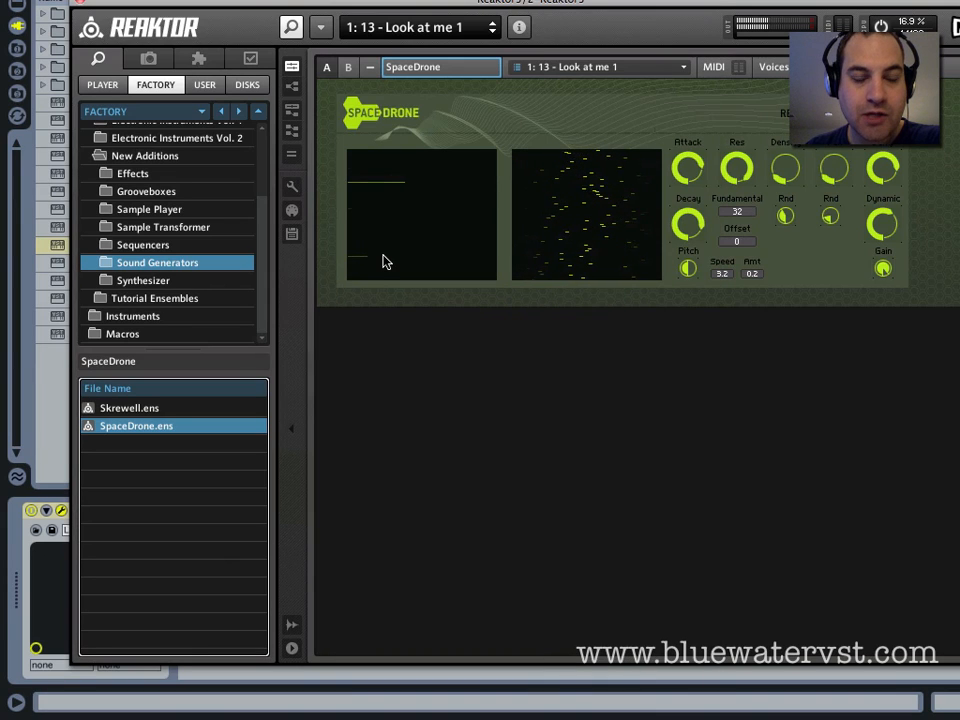
pyautogui.click(405, 28)
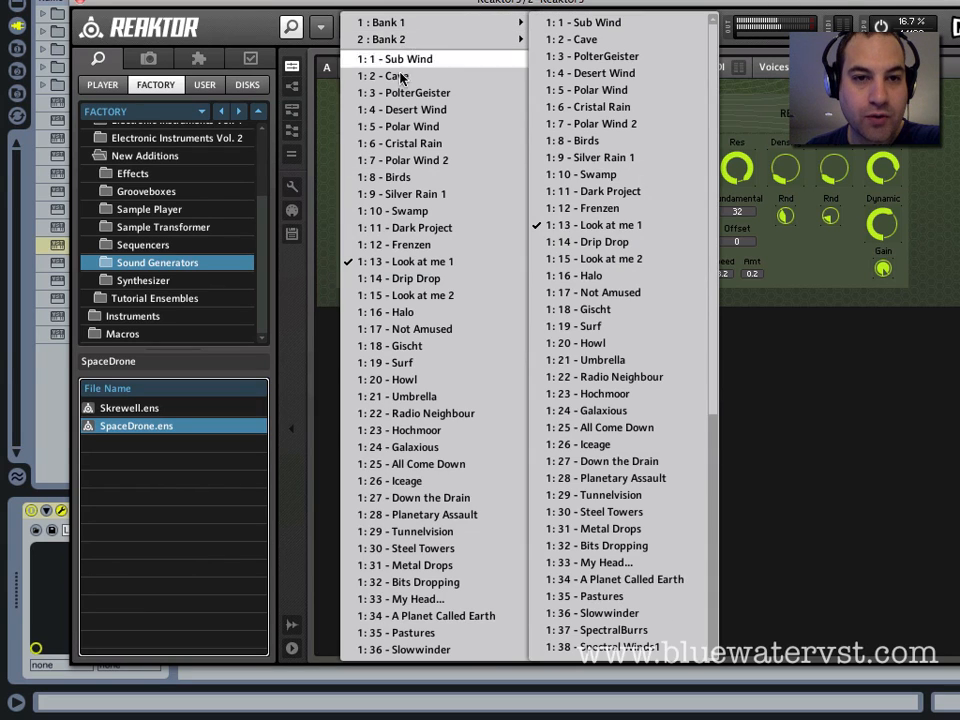
pyautogui.click(403, 127)
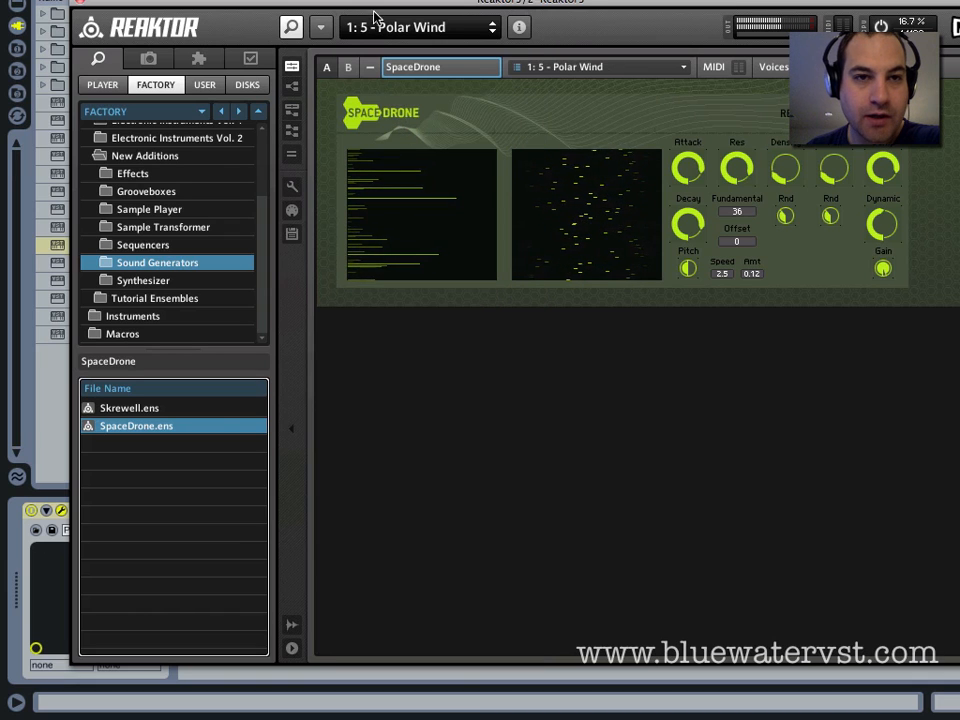
# Hide Reaktor's file browser and reposition the plug-in window so that all SpaceDrone controls are visible
pyautogui.moveTo(371, 6); pyautogui.dragTo(365, 1)
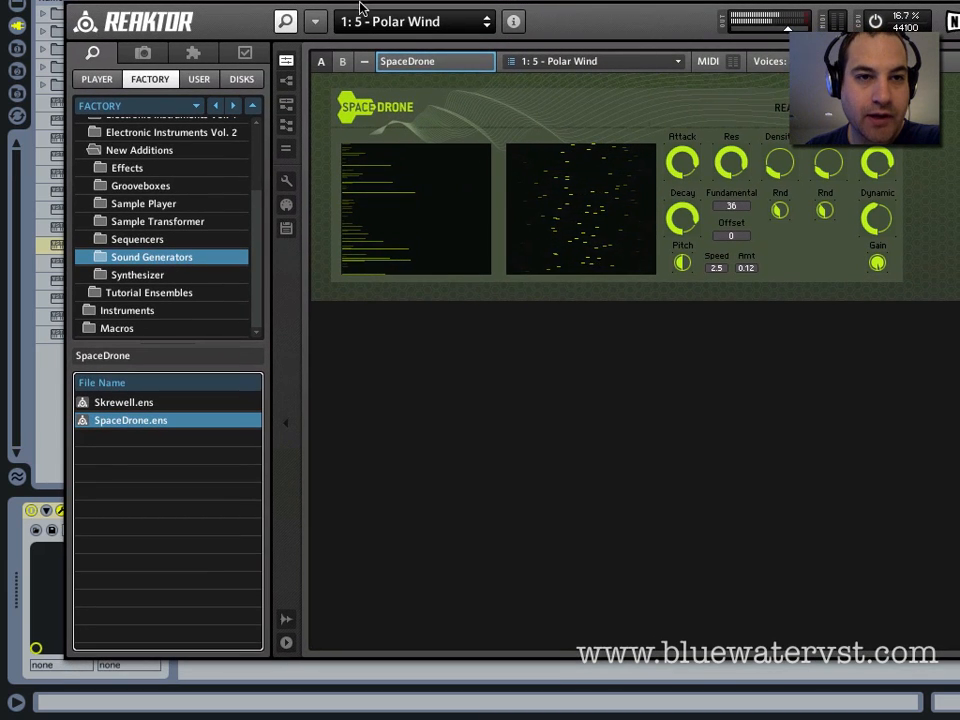
pyautogui.click(285, 21)
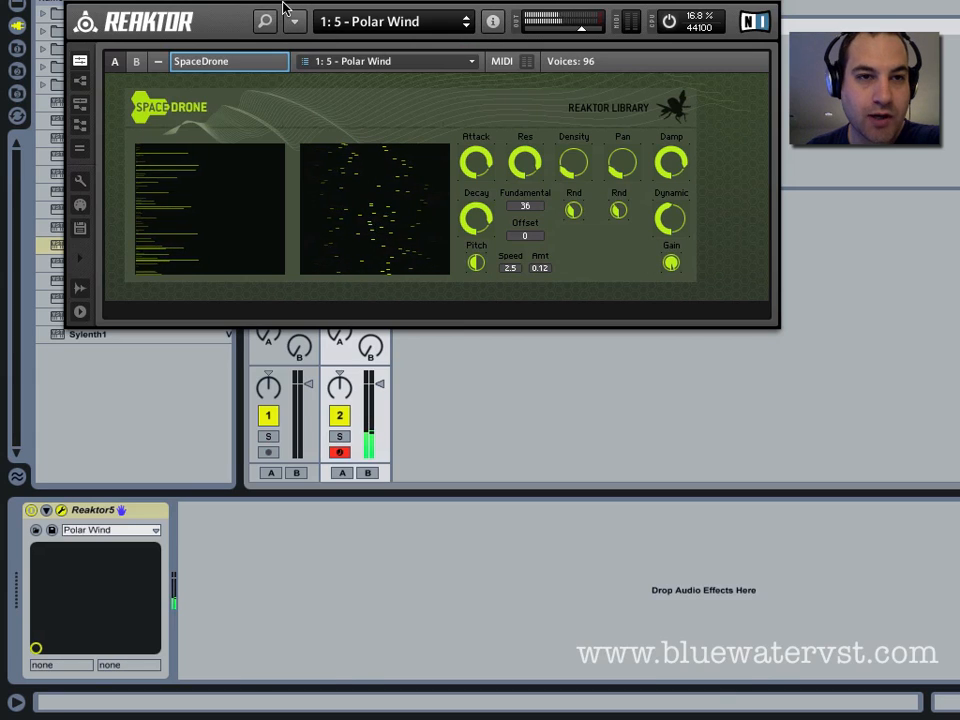
pyautogui.moveTo(284, 6); pyautogui.dragTo(317, 17)
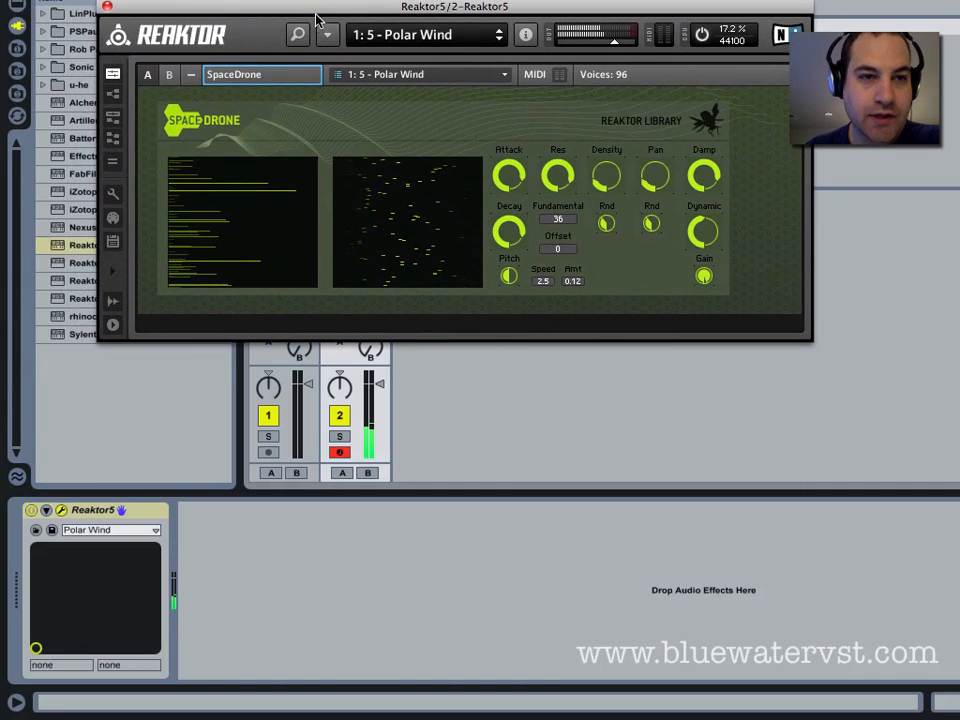
# Compare SpaceDrone's A and B panel views, return to view A, and close the Reaktor window
pyautogui.click(170, 77)
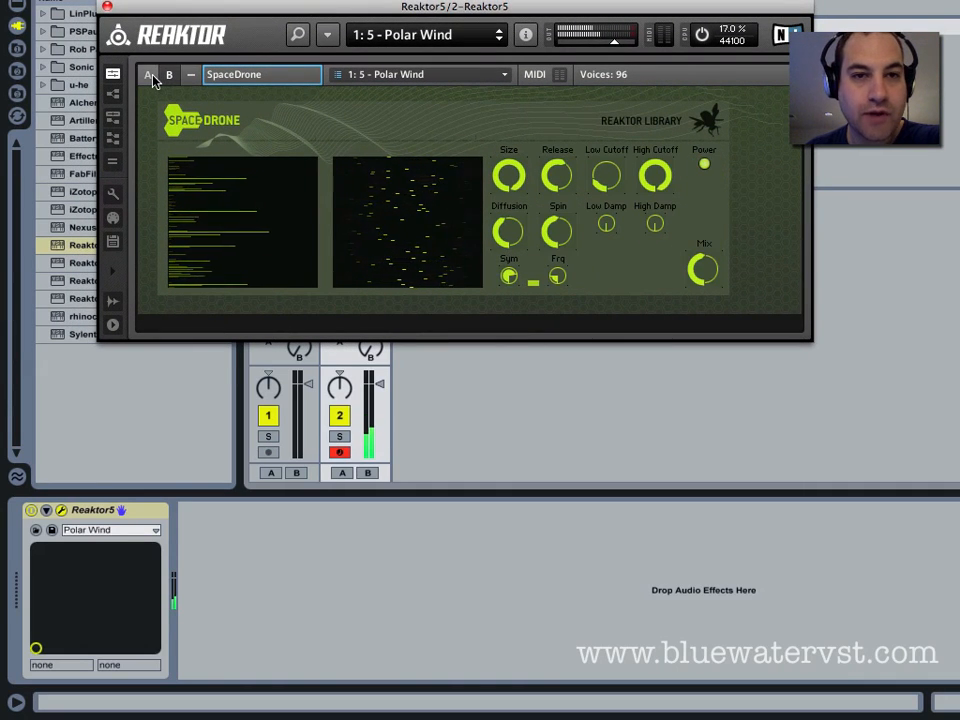
pyautogui.click(148, 76)
pyautogui.click(168, 76)
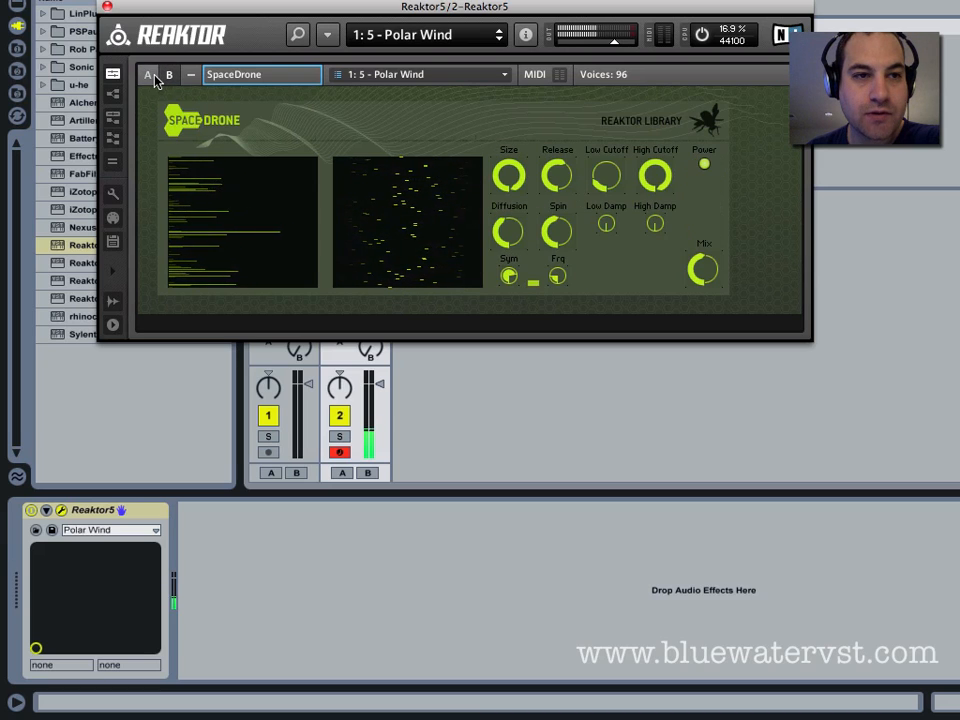
pyautogui.click(148, 76)
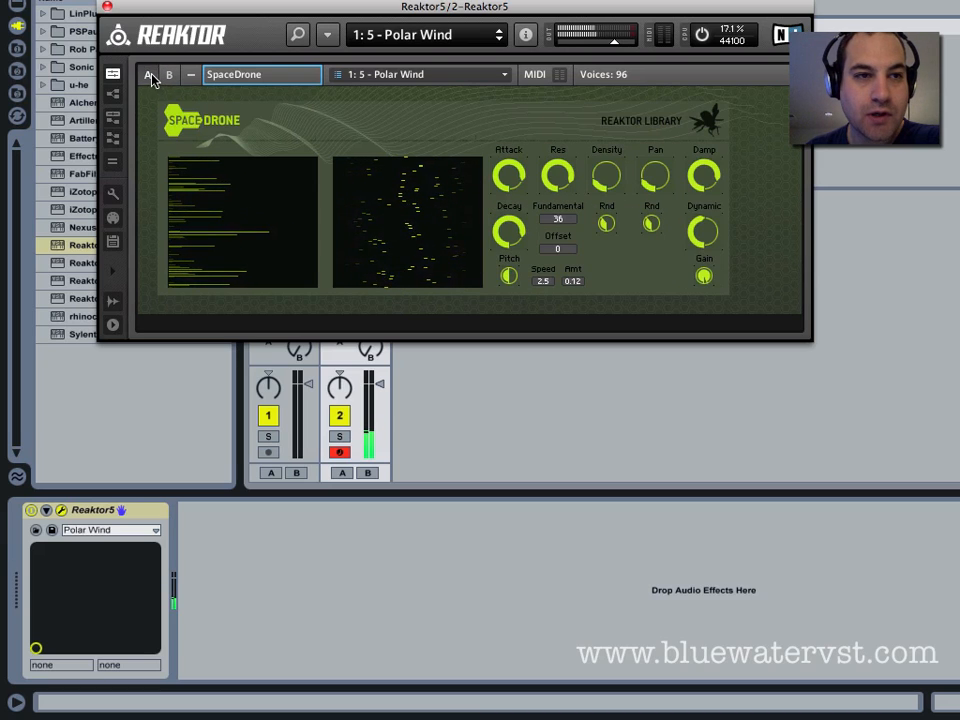
pyautogui.click(107, 7)
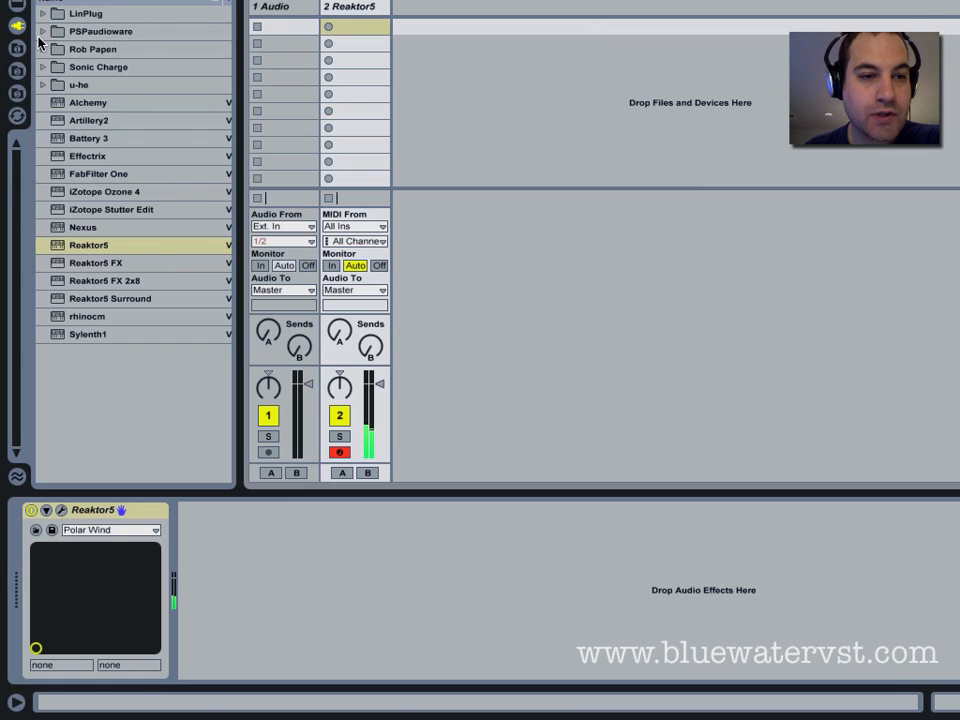
# Add the Paris preset of the Resonators audio effect after Reaktor5 on the track
pyautogui.click(16, 8)
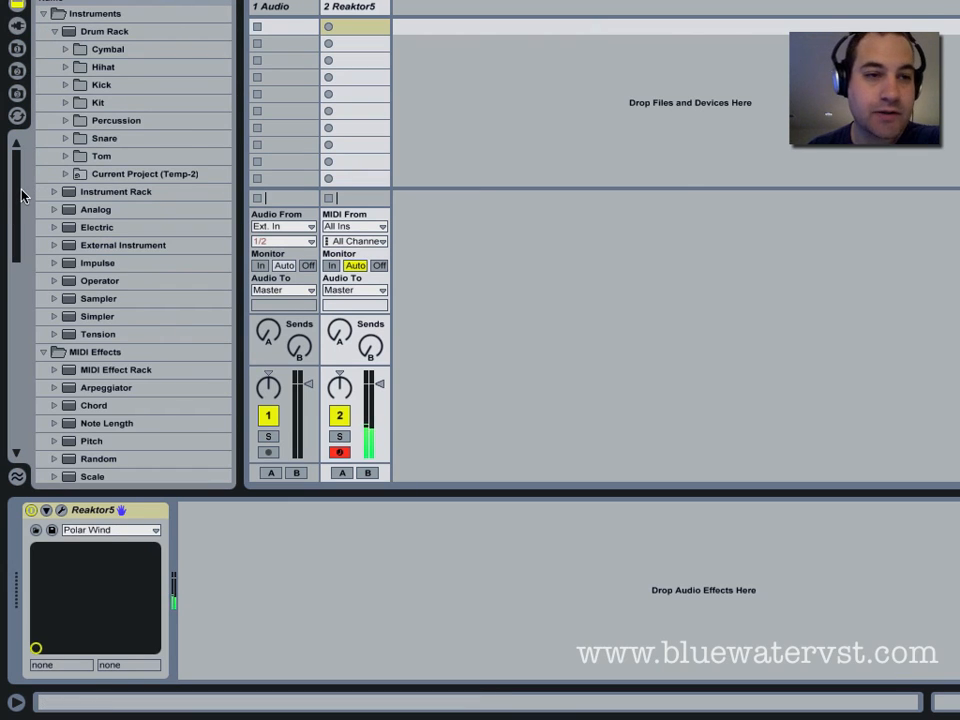
pyautogui.moveTo(17, 195); pyautogui.dragTo(12, 253)
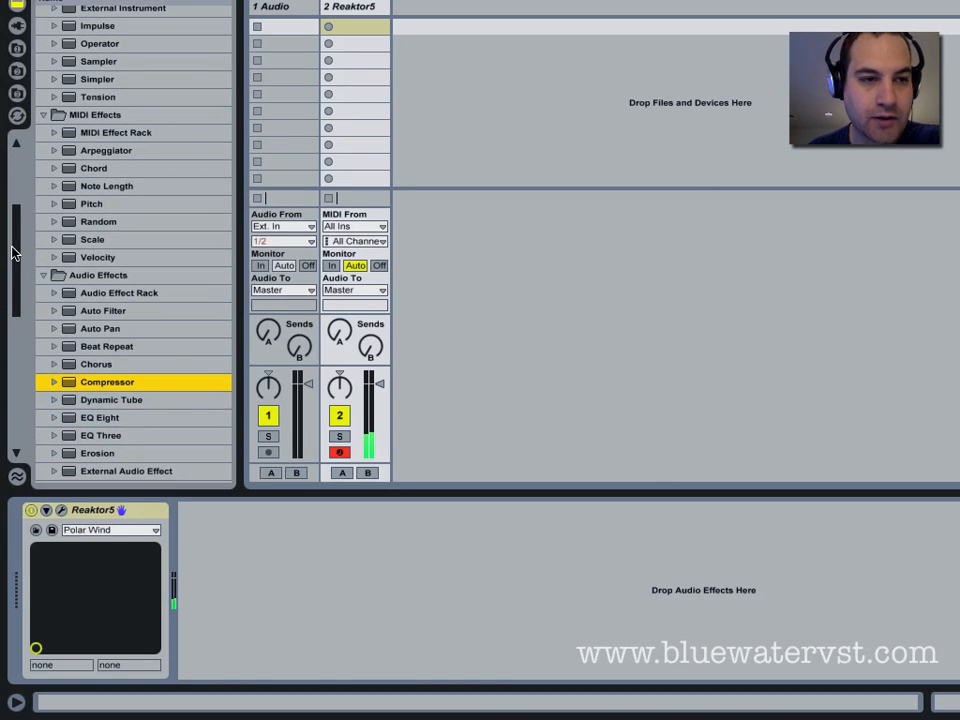
pyautogui.moveTo(12, 253); pyautogui.dragTo(10, 337)
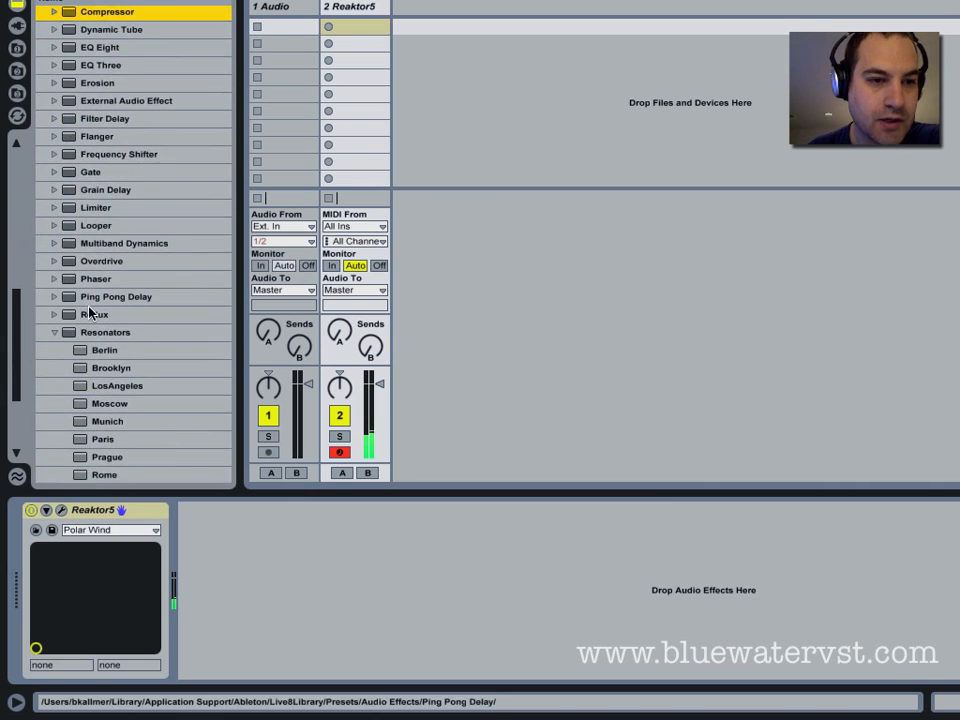
pyautogui.click(110, 336)
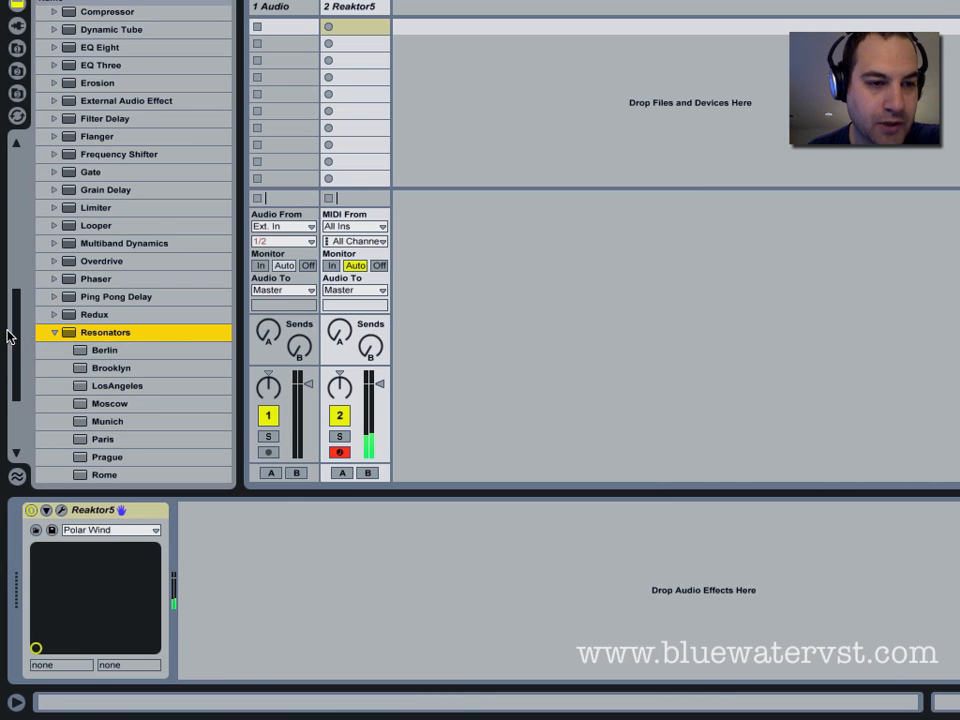
pyautogui.moveTo(15, 337); pyautogui.dragTo(25, 354)
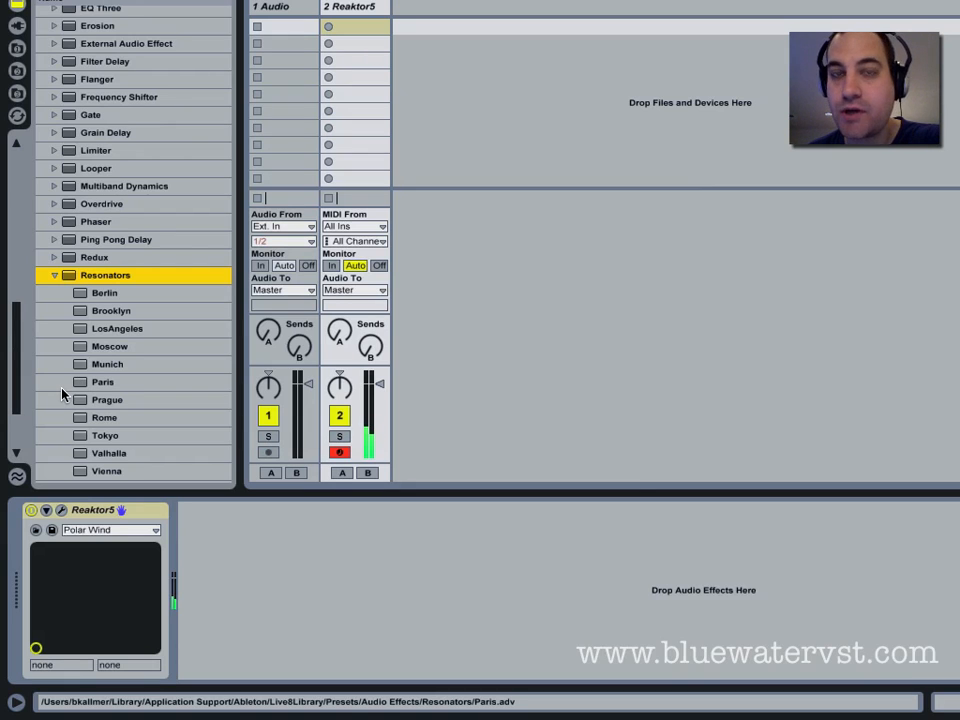
pyautogui.moveTo(76, 382); pyautogui.dragTo(212, 555)
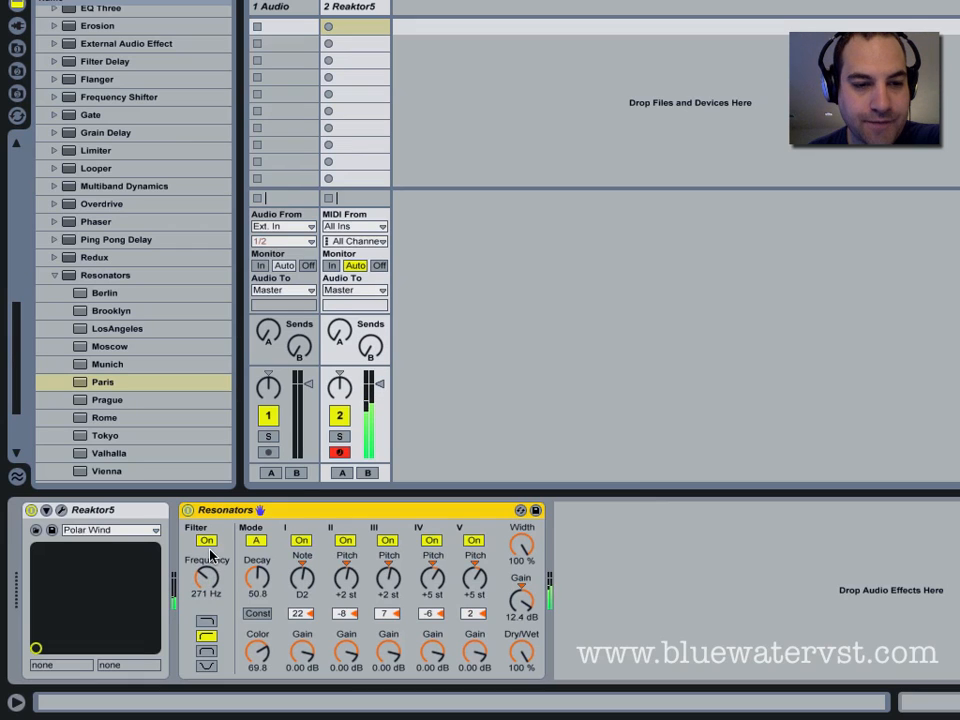
# Switch the Resonators input filter to band-pass and set its frequency to 743 Hz
pyautogui.click(210, 652)
pyautogui.moveTo(207, 590); pyautogui.dragTo(207, 568)
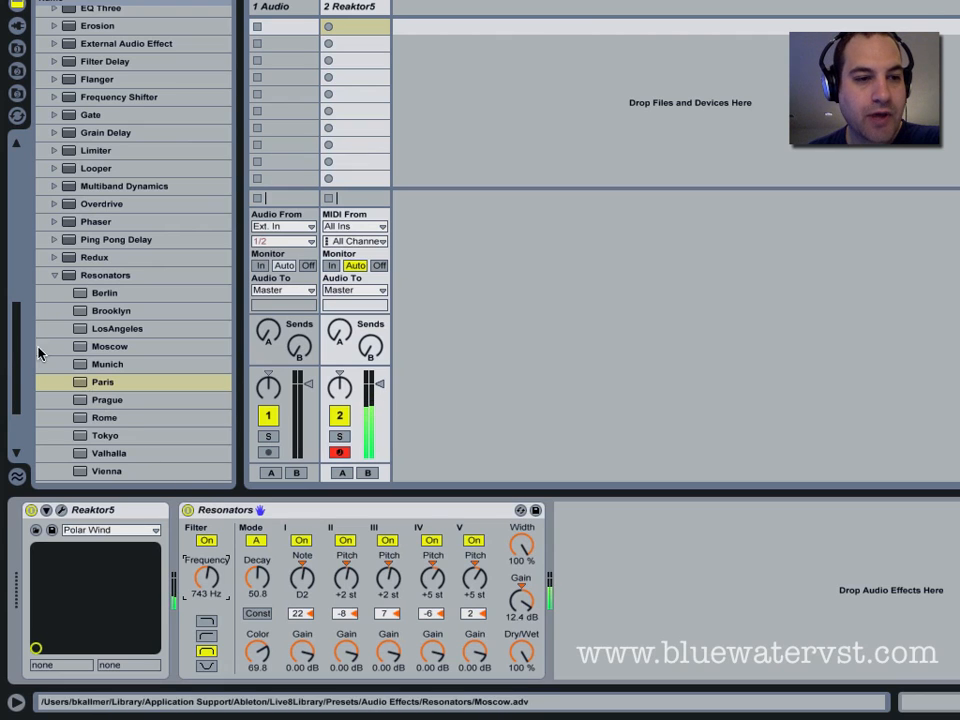
# Browse to the Drum Rack instrument presets and open their Kick folder
pyautogui.moveTo(17, 360); pyautogui.dragTo(34, 168)
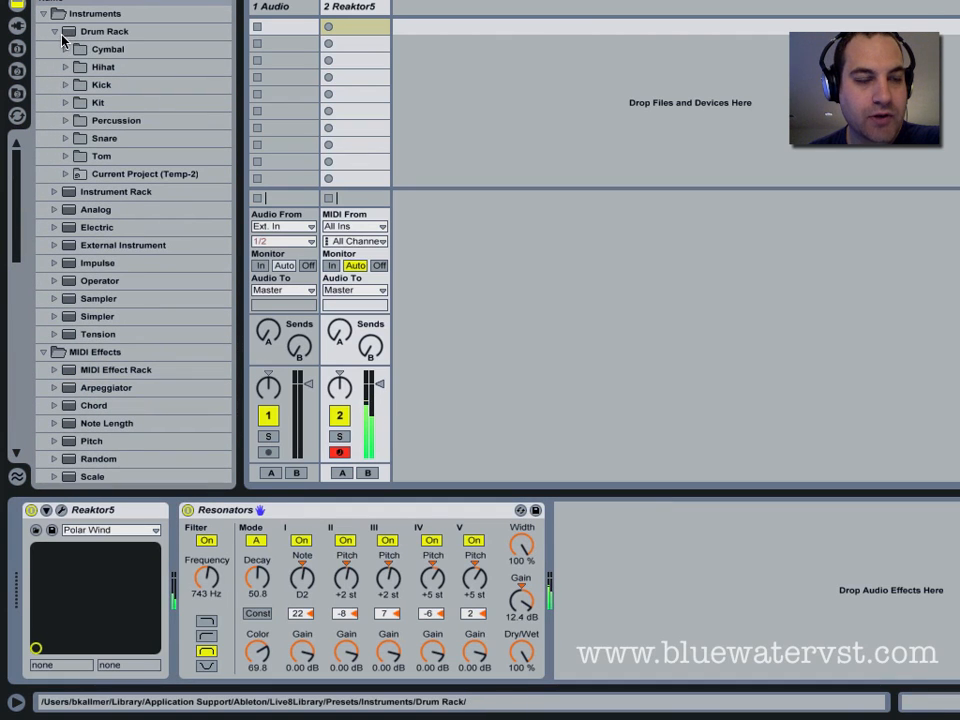
pyautogui.click(65, 86)
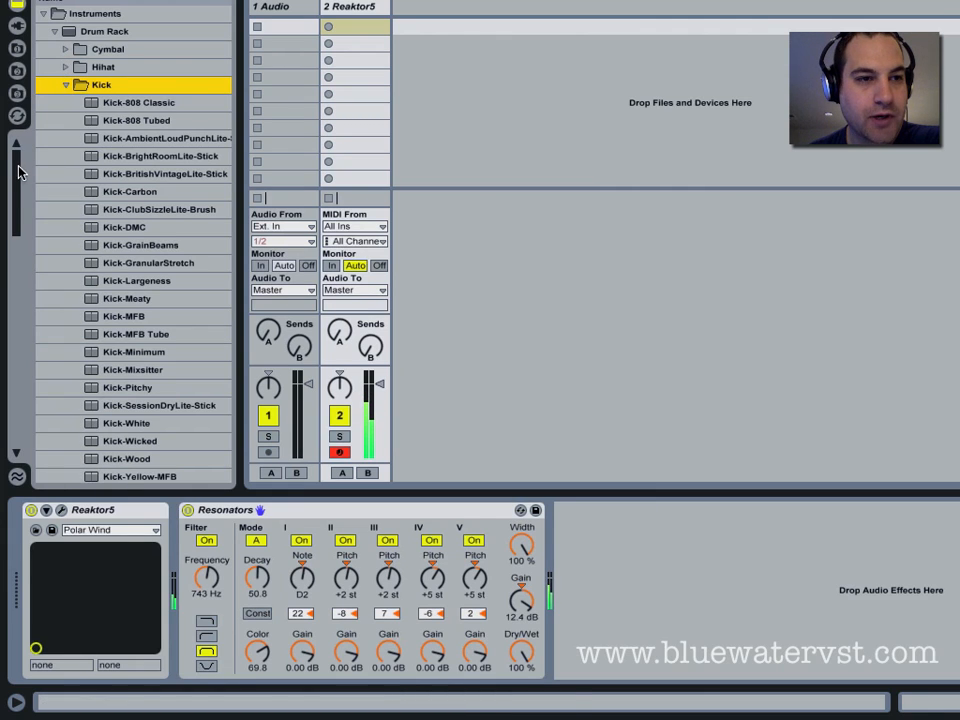
pyautogui.doubleClick(90, 104)
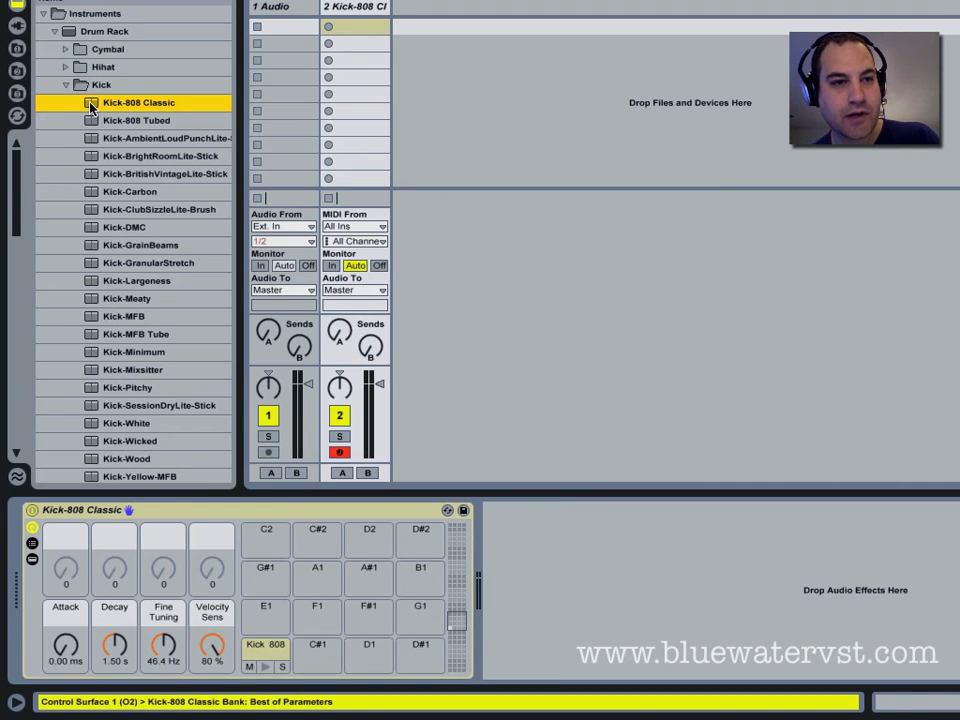
pyautogui.hotkey('ctrl', 'z')
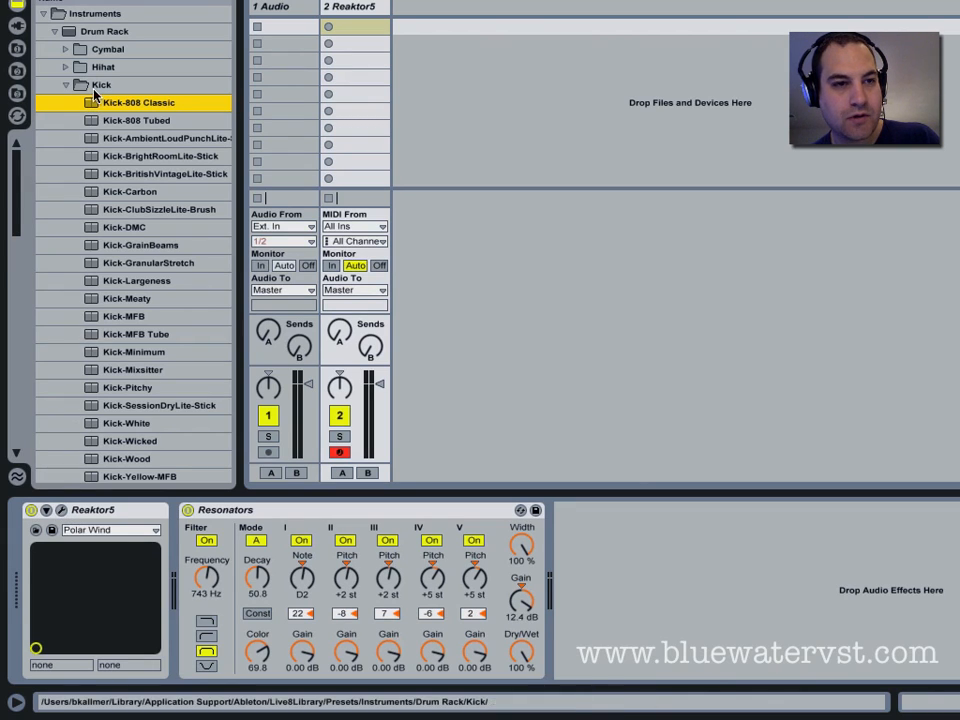
pyautogui.click(61, 511)
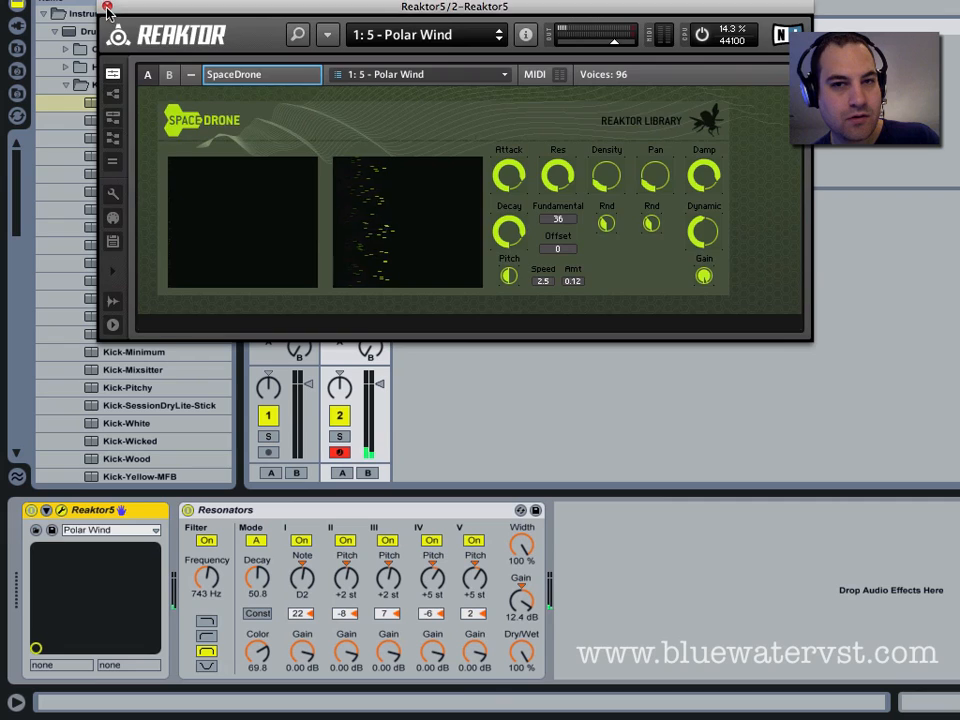
pyautogui.click(107, 8)
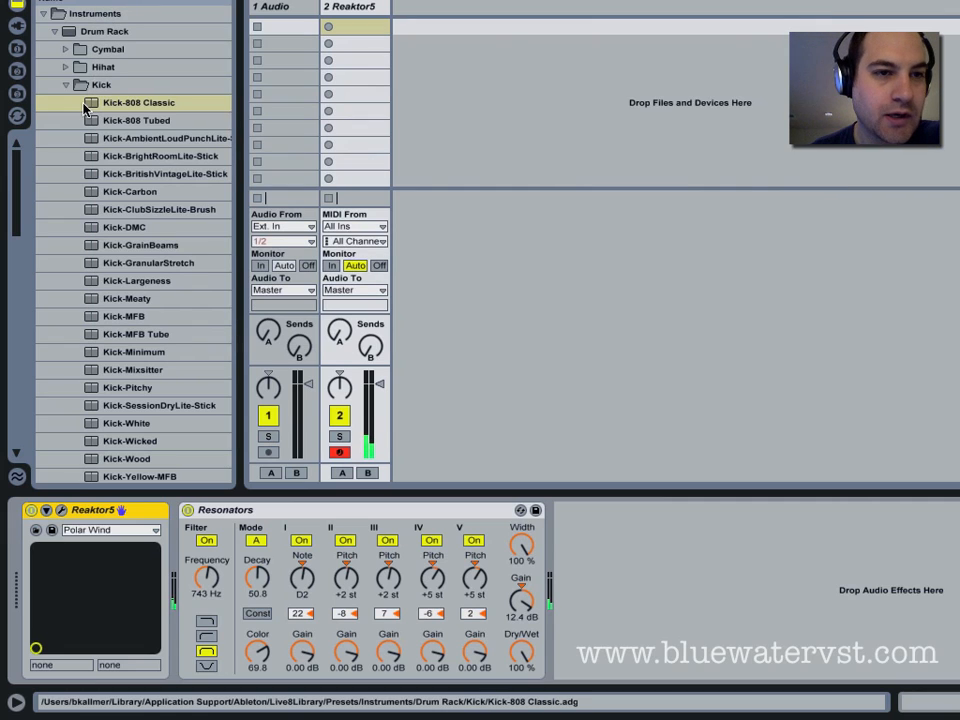
# Load the Kick-808 Classic preset onto a new MIDI track beside Reaktor5 and audition its Kick 808 pad
pyautogui.moveTo(89, 104); pyautogui.dragTo(426, 33)
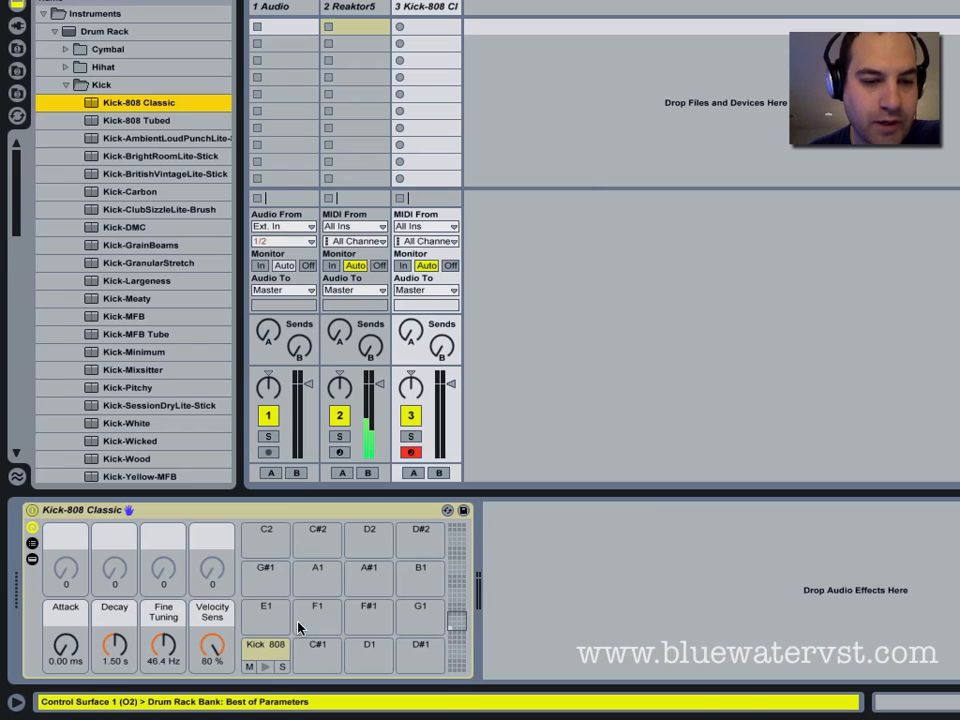
pyautogui.click(266, 667)
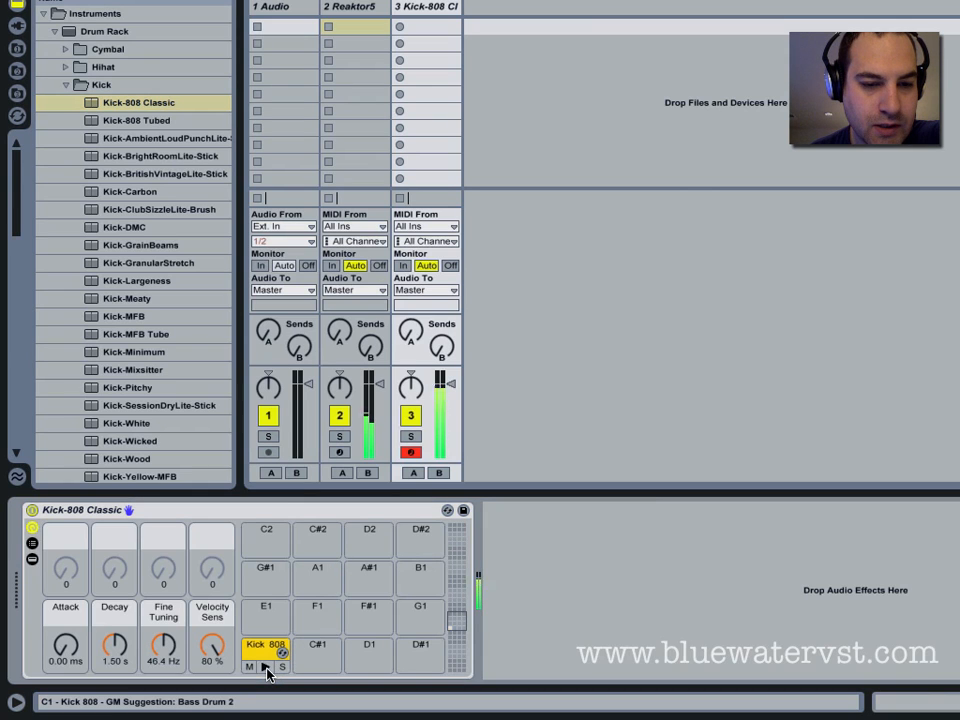
# Create a one-bar clip in the kick track's first slot with a Kick 808 note on every beat, and launch it
pyautogui.doubleClick(440, 27)
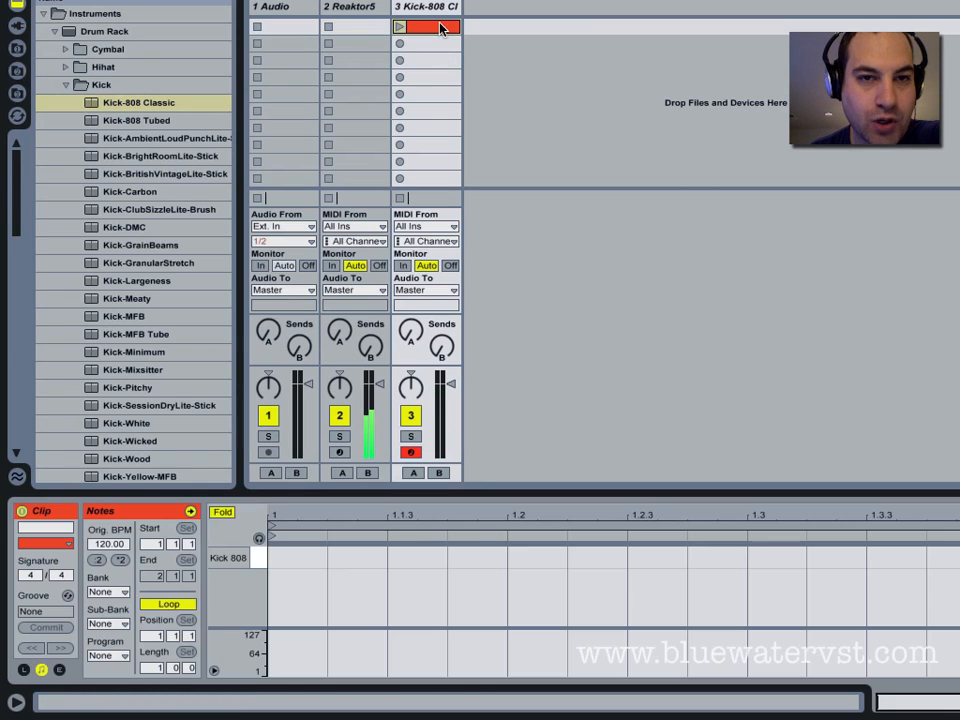
pyautogui.doubleClick(284, 557)
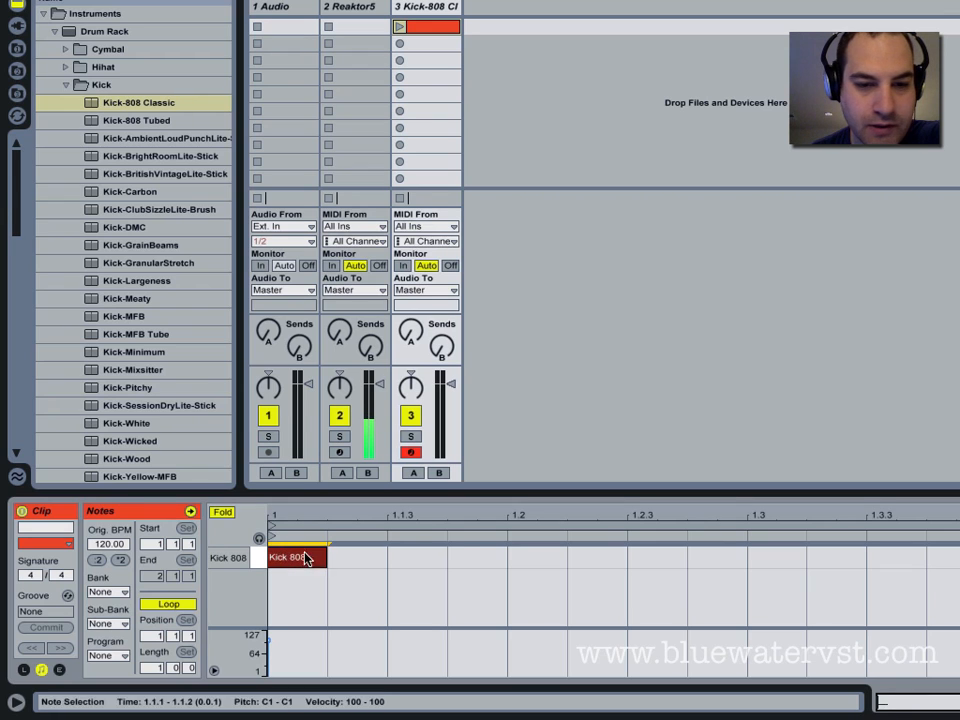
pyautogui.doubleClick(524, 560)
pyautogui.doubleClick(782, 560)
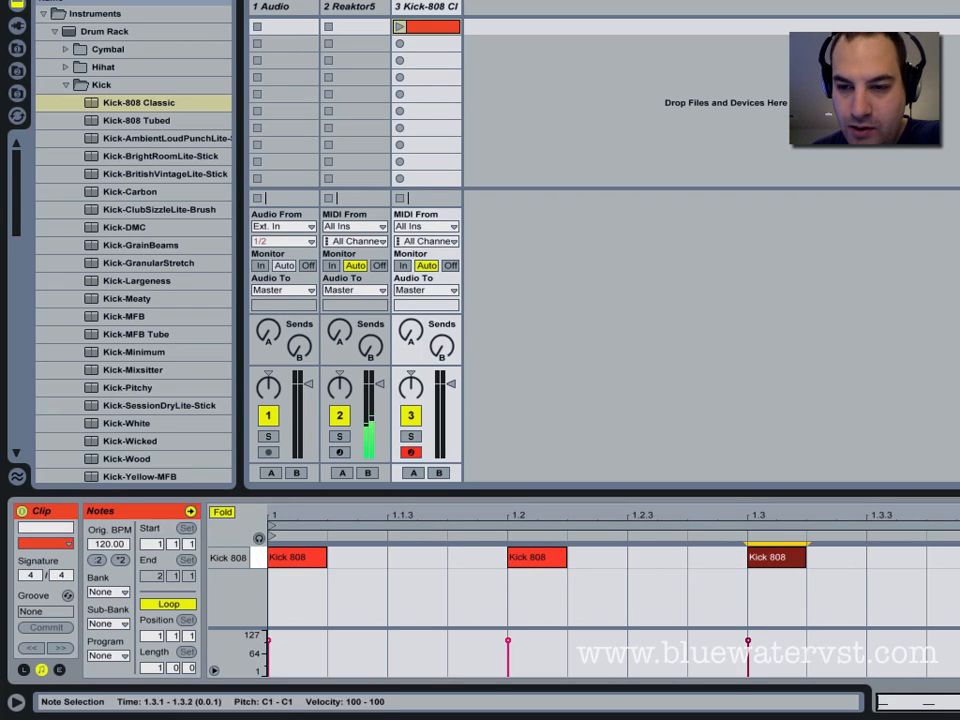
pyautogui.doubleClick(958, 559)
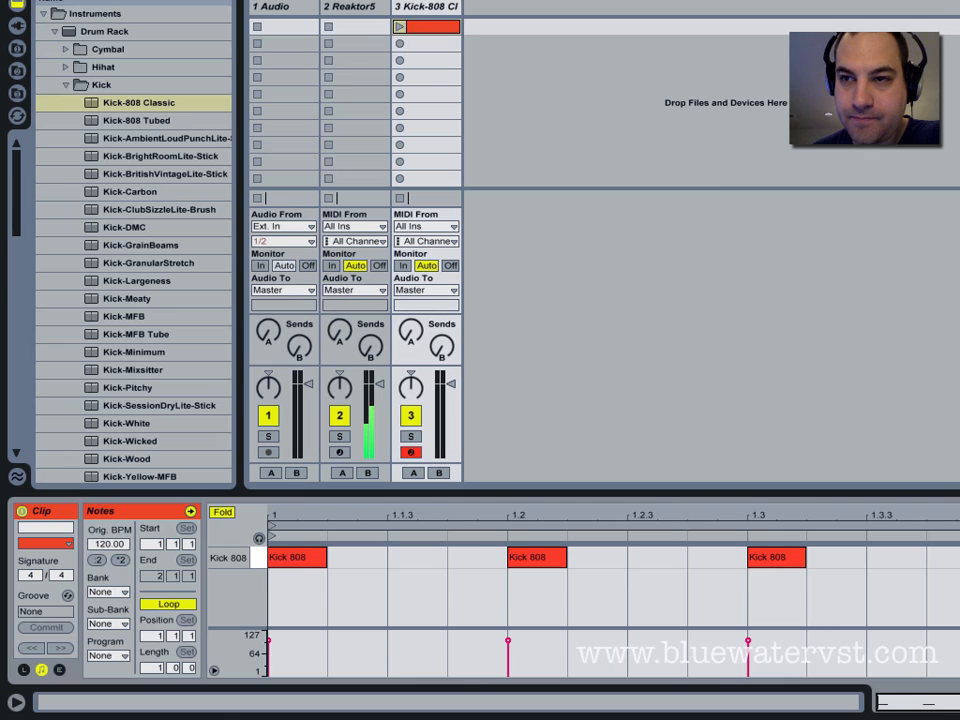
pyautogui.click(400, 27)
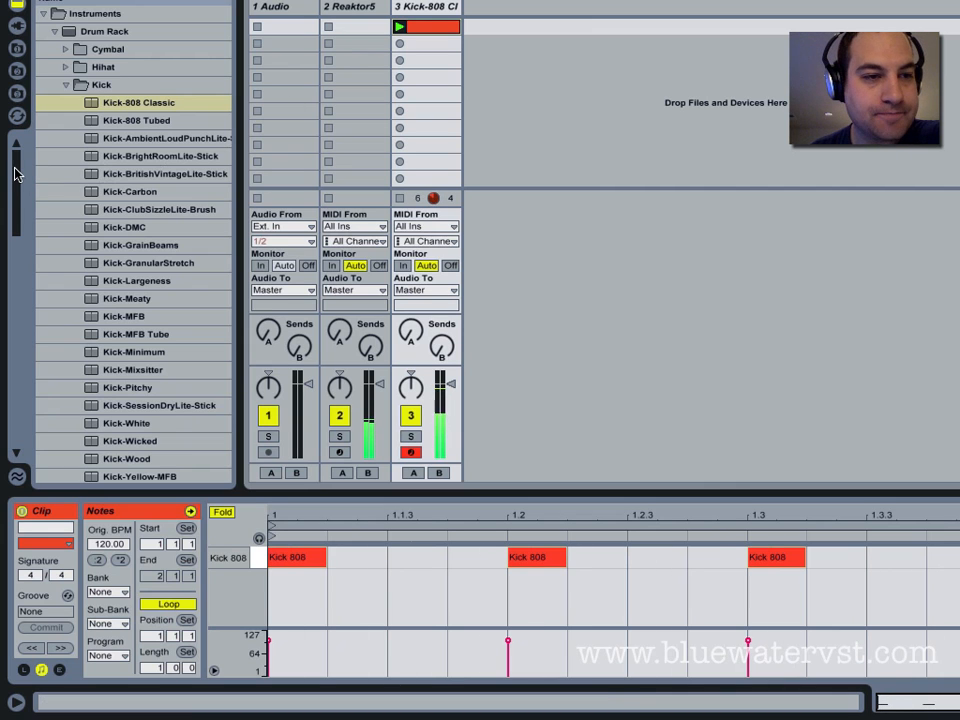
# Add a Compressor audio effect after Resonators on the Reaktor5 track
pyautogui.moveTo(14, 173); pyautogui.dragTo(8, 304)
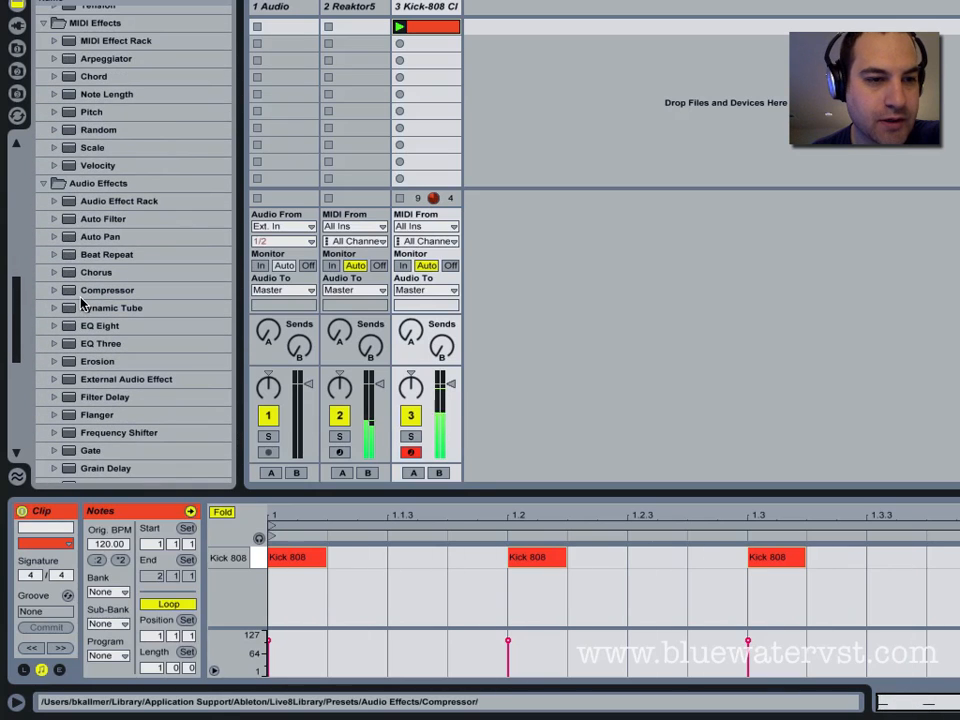
pyautogui.click(70, 289)
pyautogui.click(338, 14)
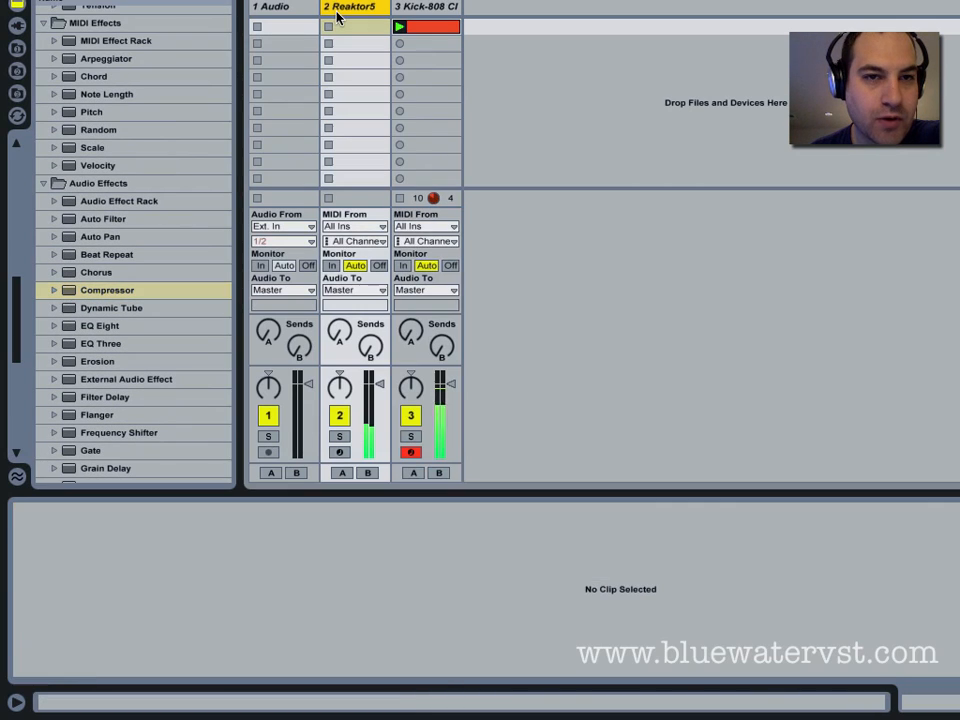
pyautogui.click(338, 14)
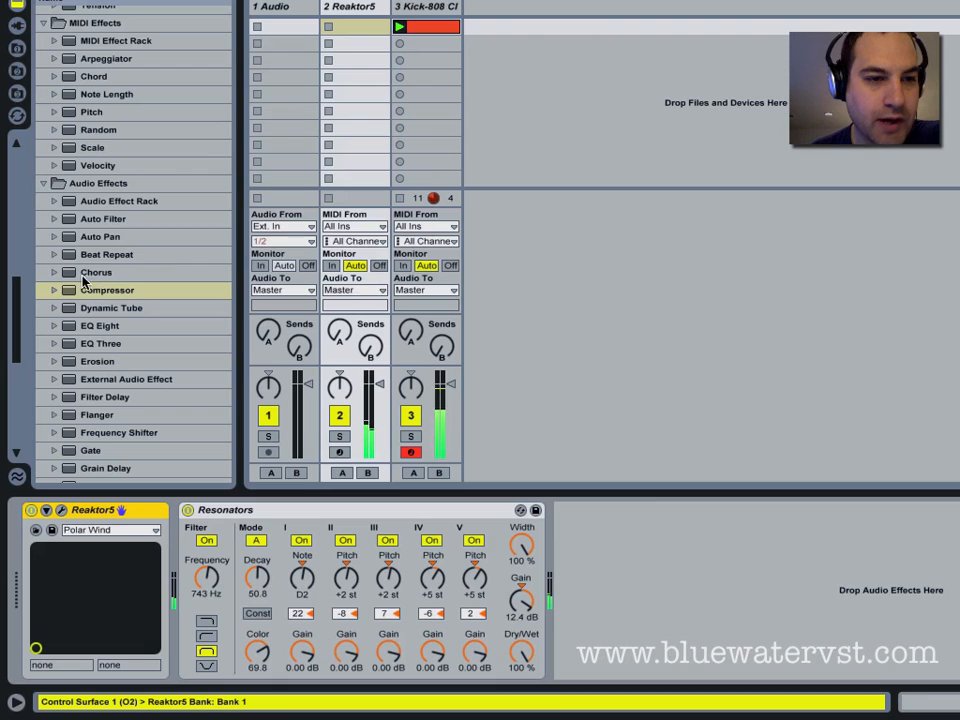
pyautogui.moveTo(62, 292); pyautogui.dragTo(622, 530)
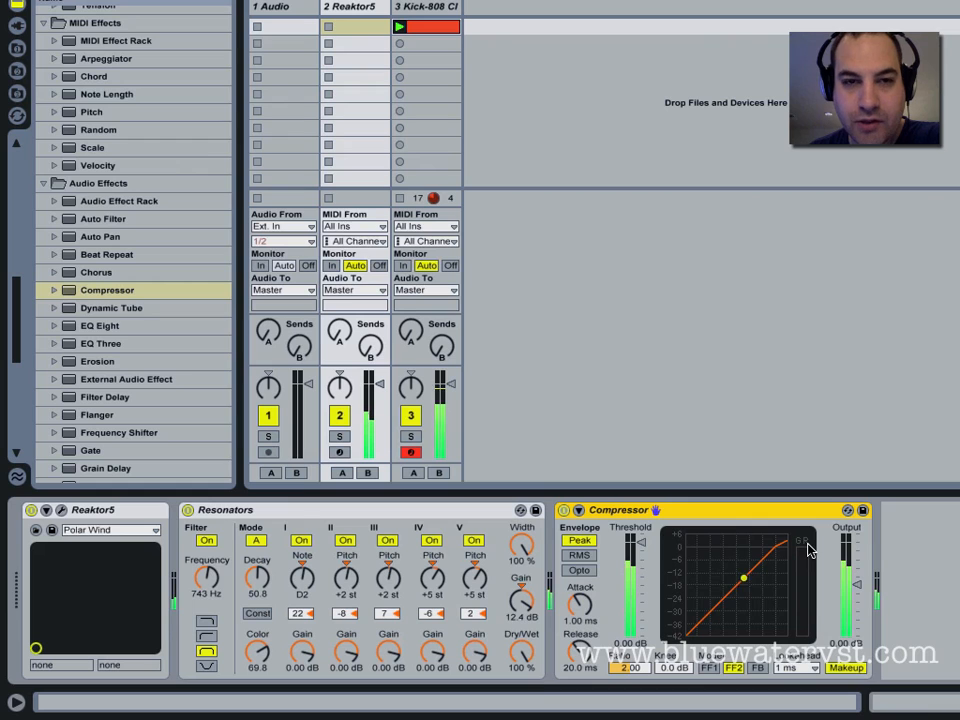
# Review the kick clip's note pattern and return to the Reaktor5 track's device chain
pyautogui.click(406, 28)
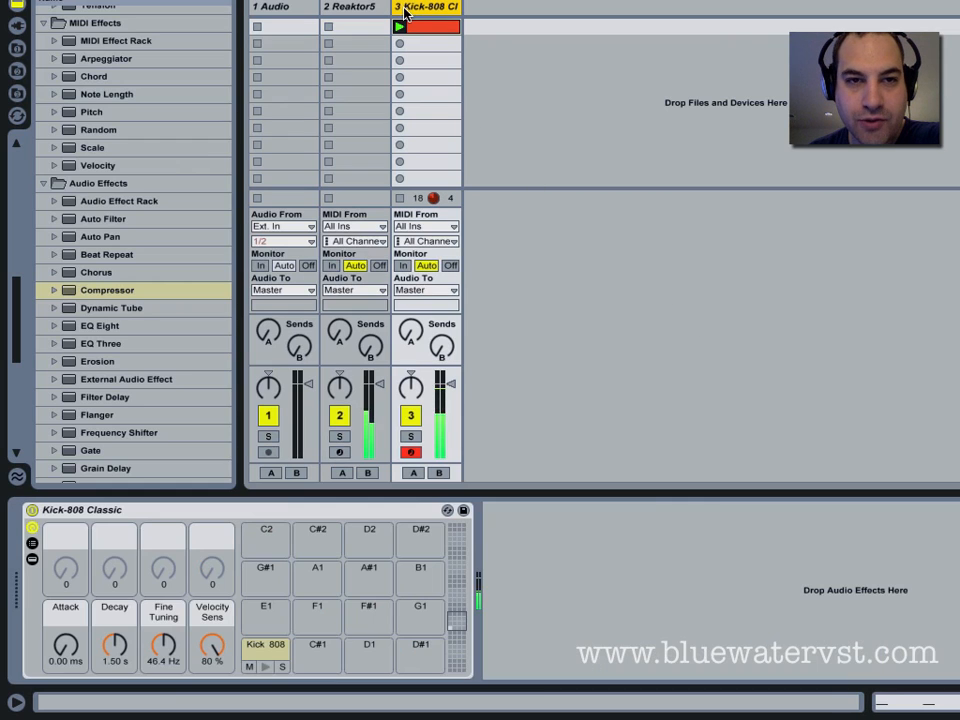
pyautogui.doubleClick(406, 28)
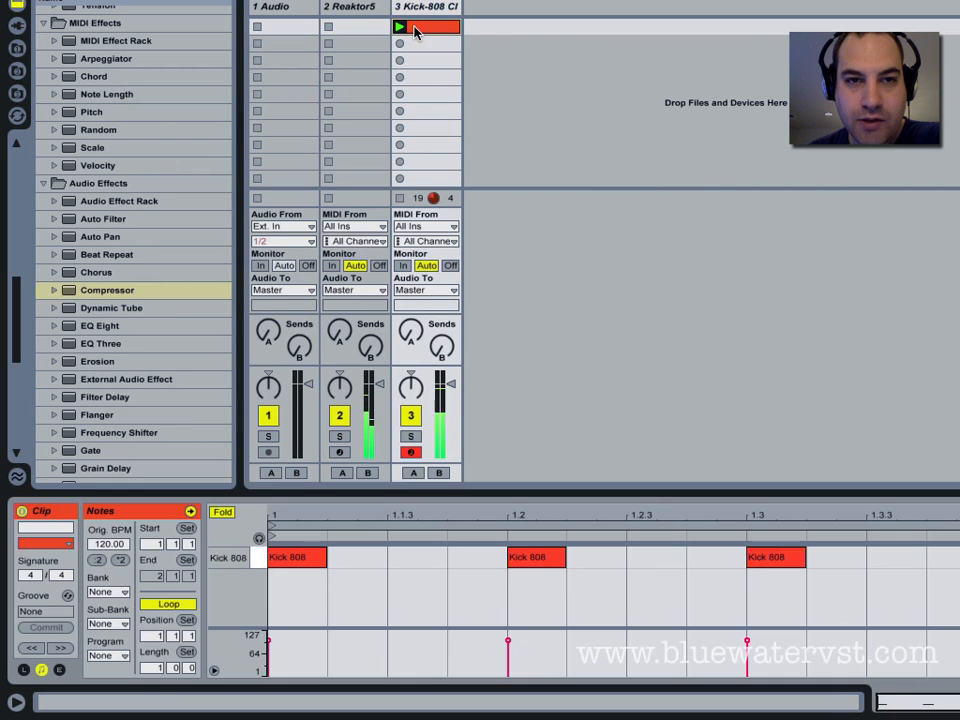
pyautogui.click(533, 568)
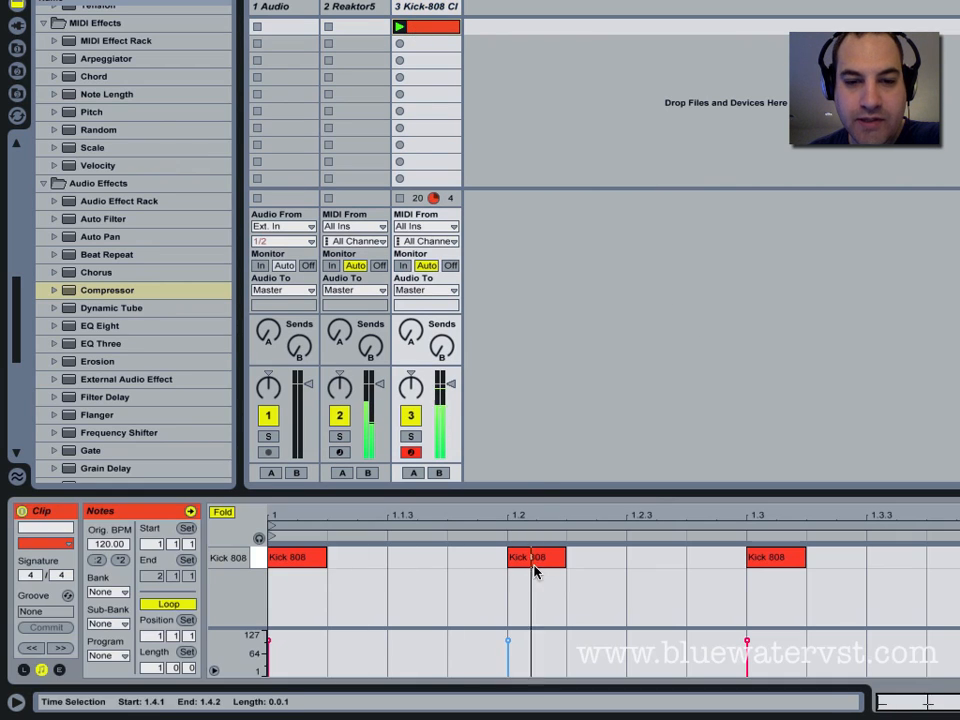
pyautogui.click(361, 15)
pyautogui.click(361, 15)
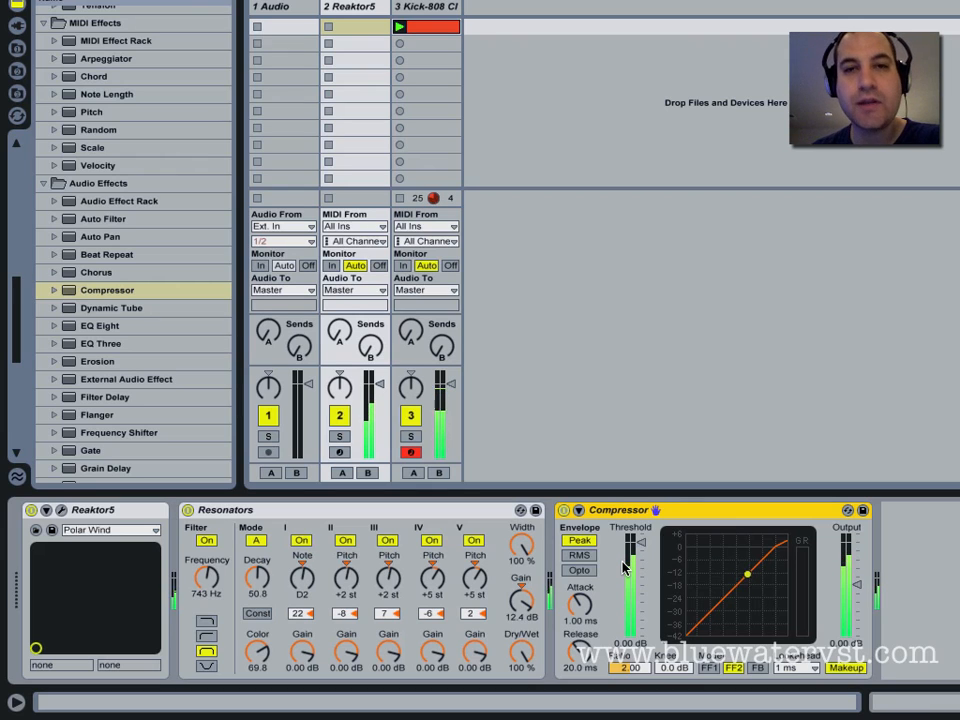
# Expand the Compressor's sidechain section, enable Sidechain, and take its audio from 3-Kick-808 Classic
pyautogui.click(579, 511)
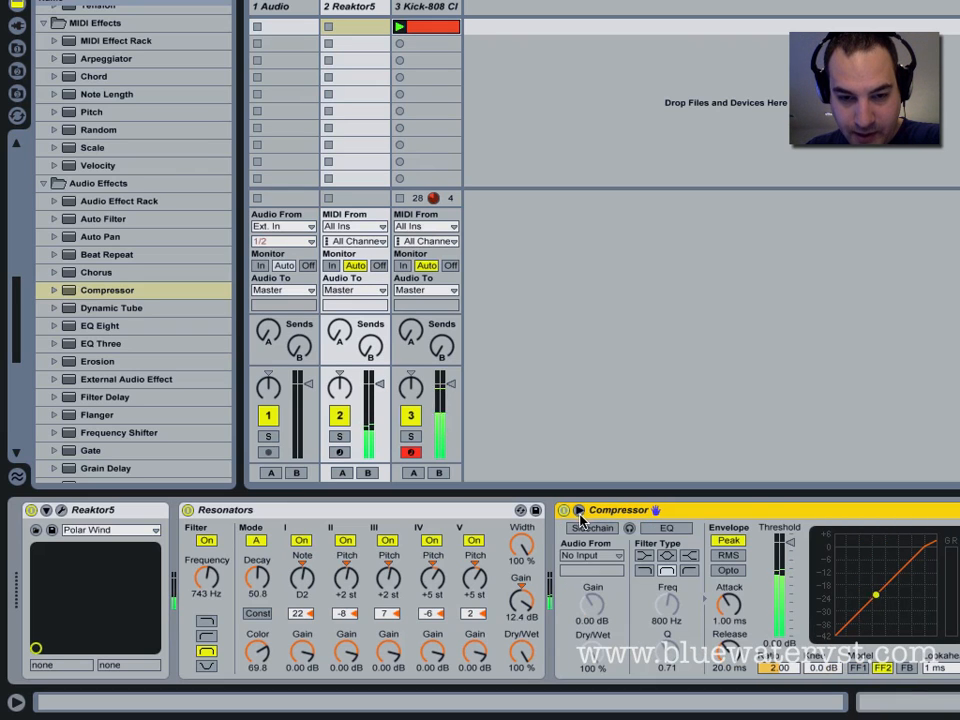
pyautogui.click(585, 528)
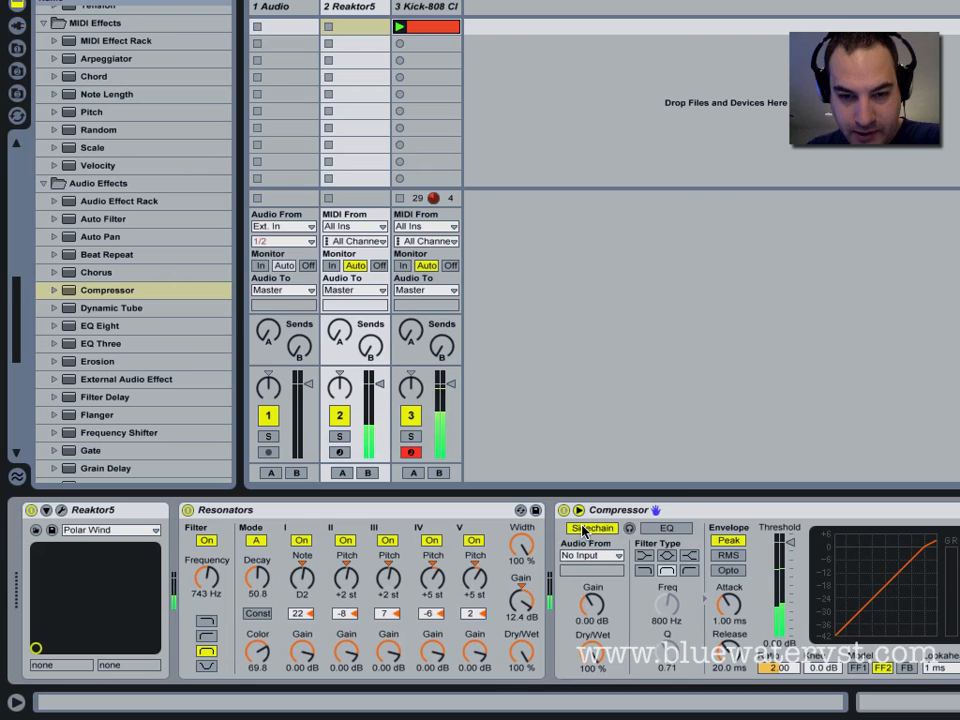
pyautogui.click(585, 557)
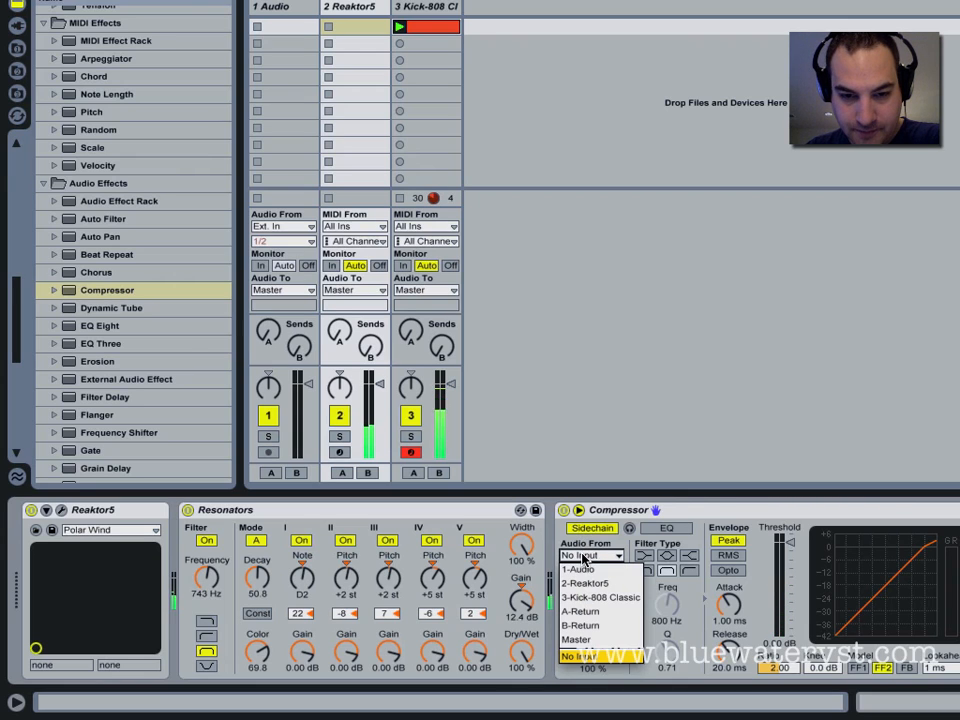
pyautogui.click(587, 598)
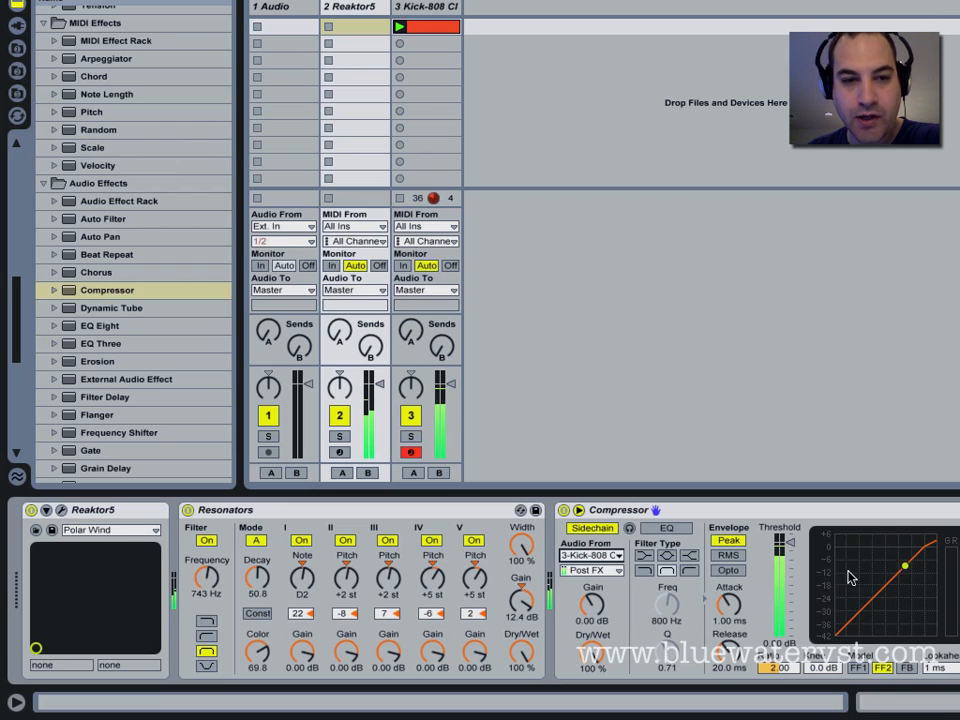
# With the Reaktor5 track soloed, set the Compressor's threshold to -30.6 dB and attack to 2.40 ms, and end the solo
pyautogui.click(338, 437)
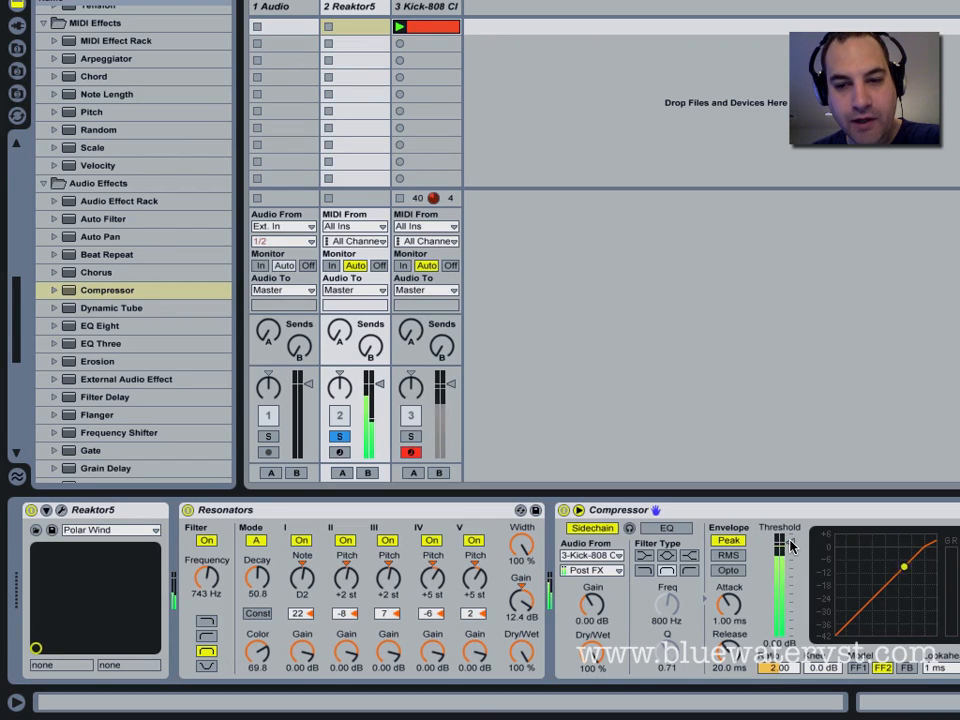
pyautogui.moveTo(790, 545); pyautogui.dragTo(790, 586)
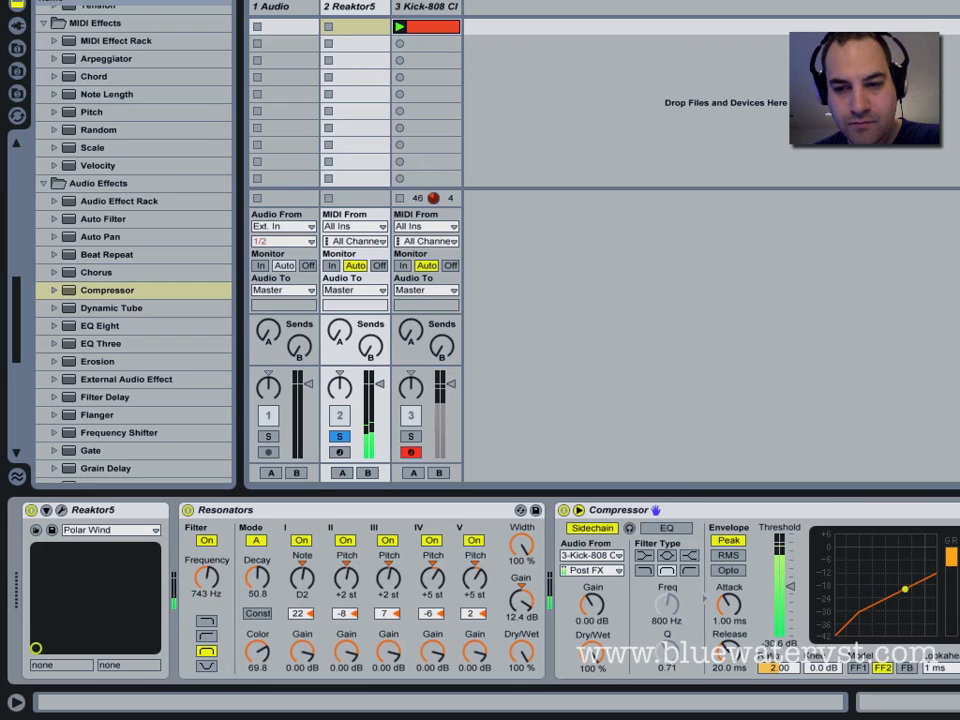
pyautogui.click(733, 610)
pyautogui.moveTo(729, 603)
pyautogui.mouseDown()
pyautogui.moveTo(729, 590)
pyautogui.moveTo(729, 630)
pyautogui.moveTo(736, 603)
pyautogui.mouseUp()
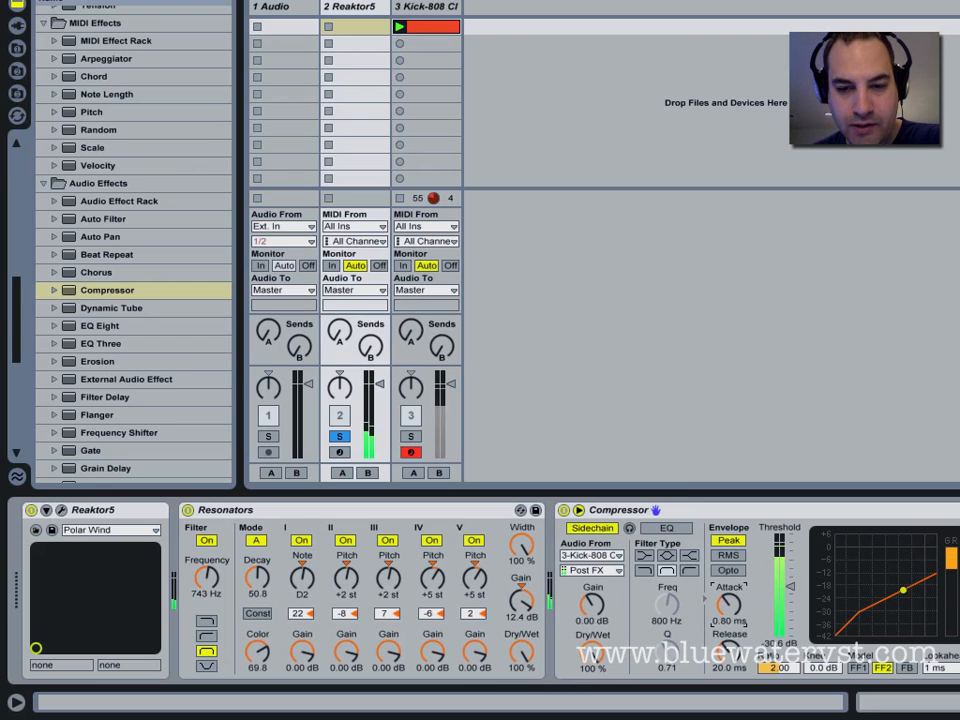
pyautogui.moveTo(736, 603); pyautogui.dragTo(736, 596)
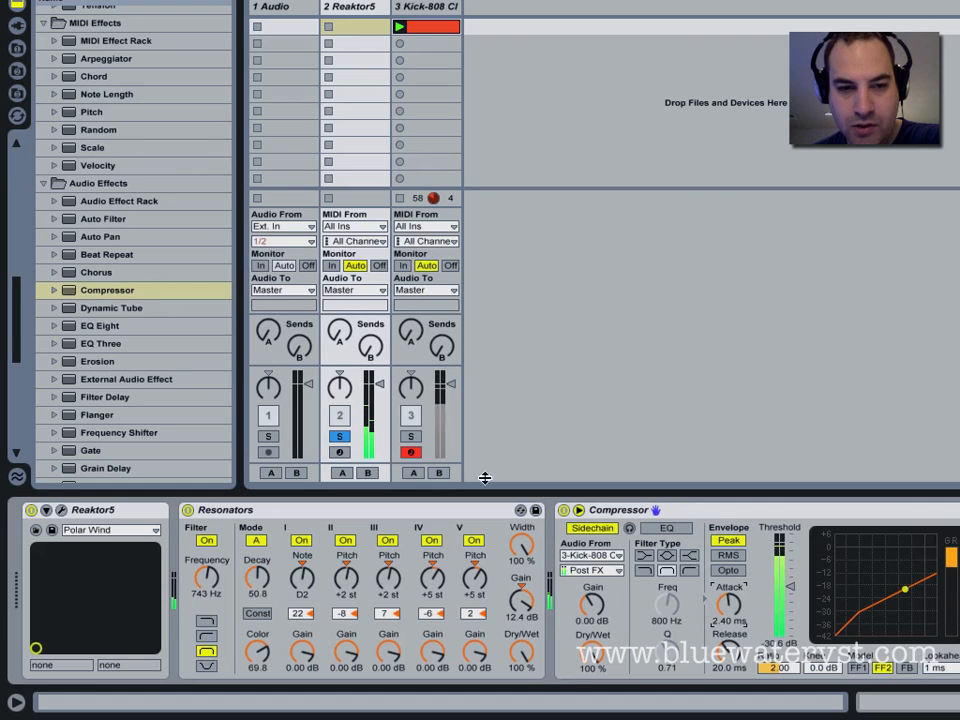
pyautogui.click(338, 437)
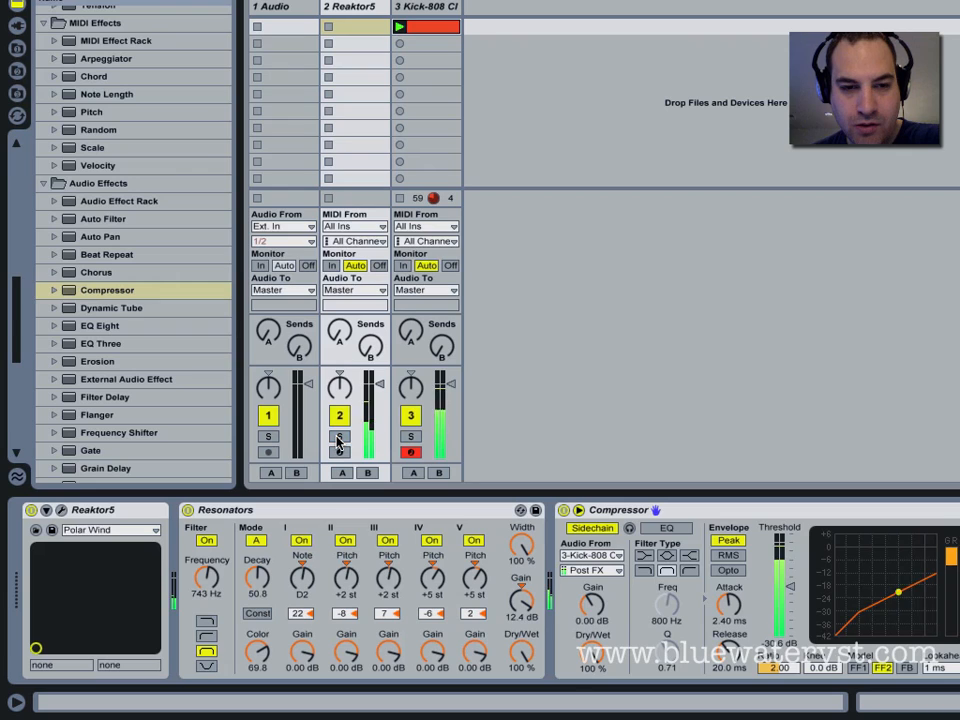